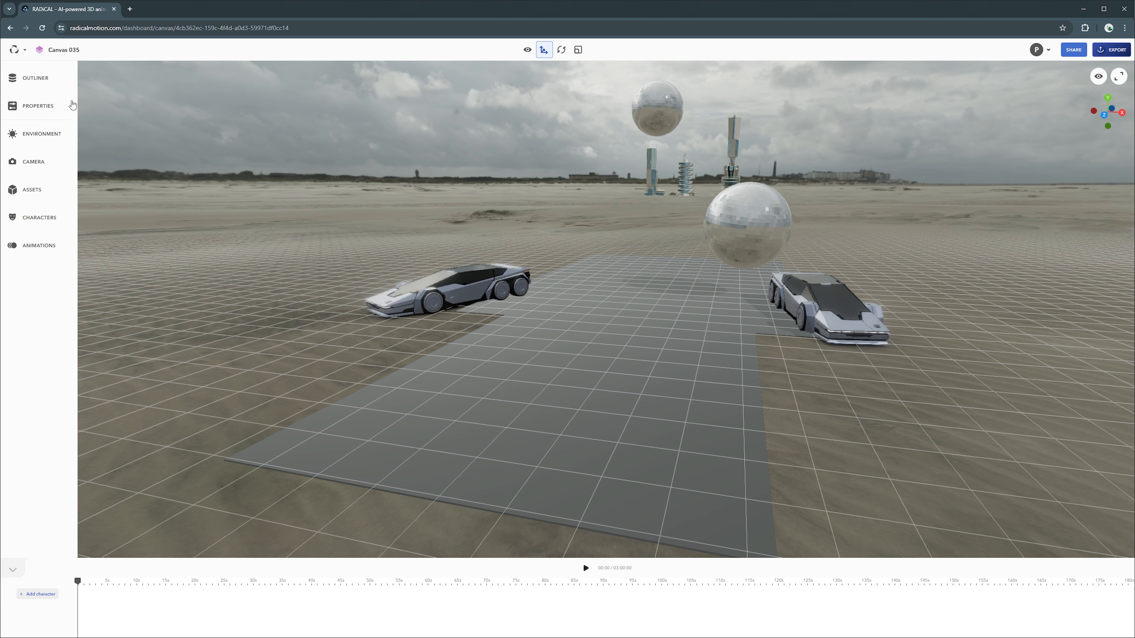
Step: Look through the main menu, then cycle the transform mode through rotate, scale, view and move
left_click(17, 50)
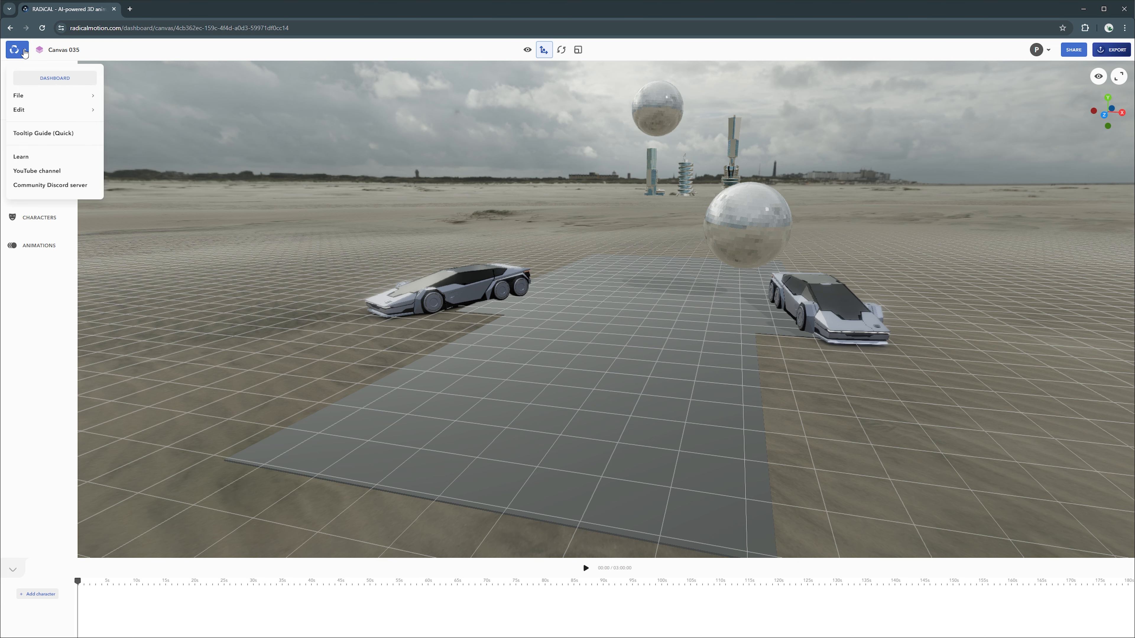
mouse_move(20, 96)
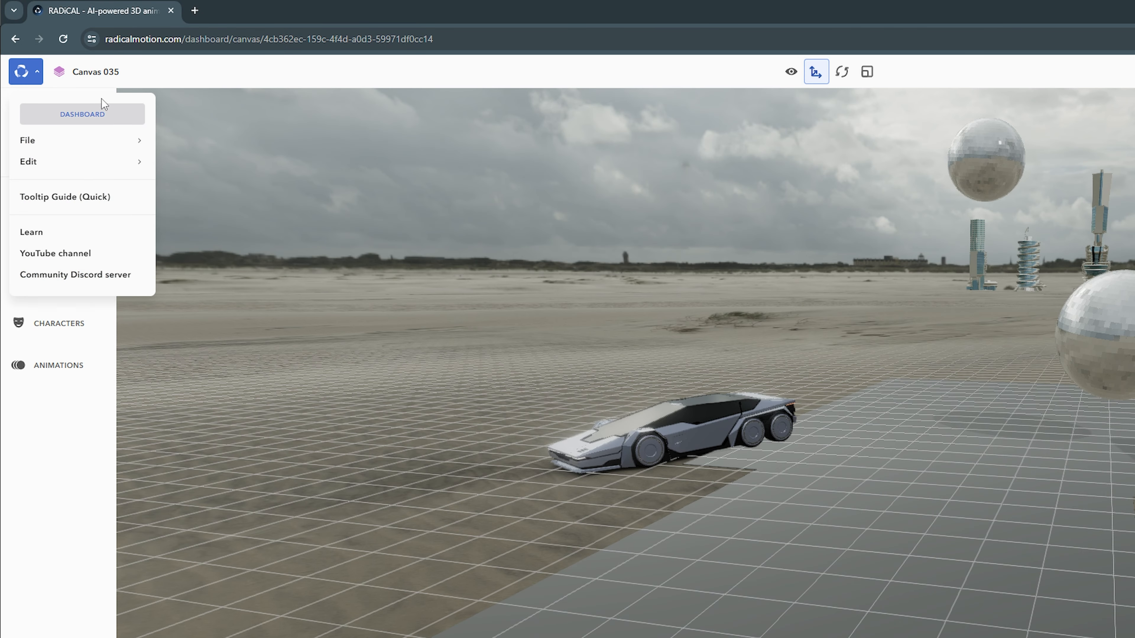
left_click(149, 78)
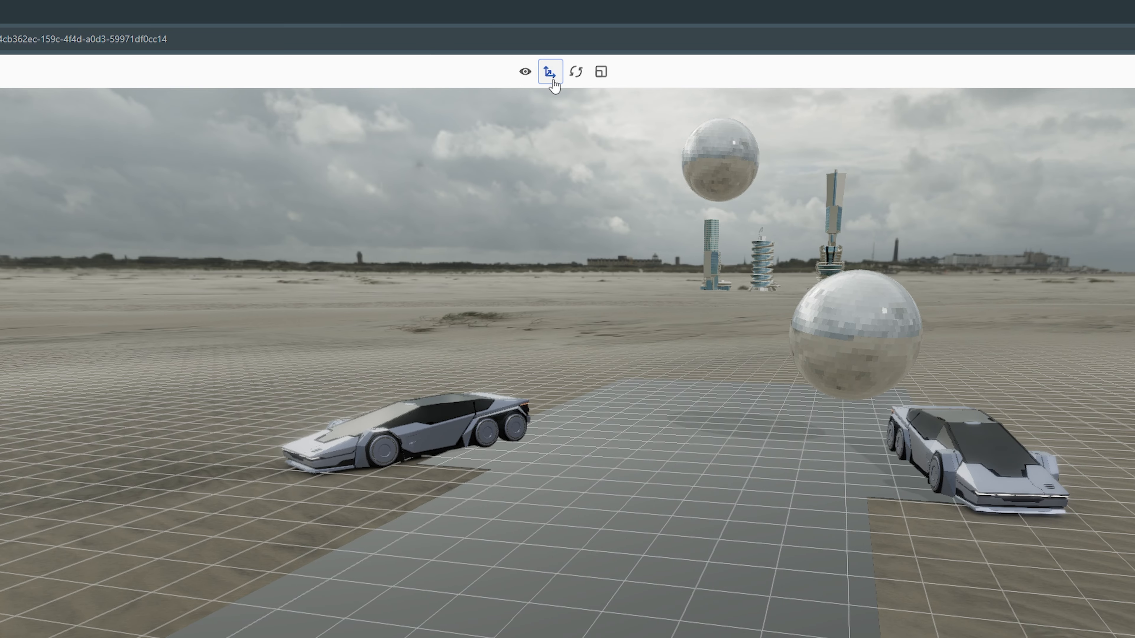
left_click(575, 80)
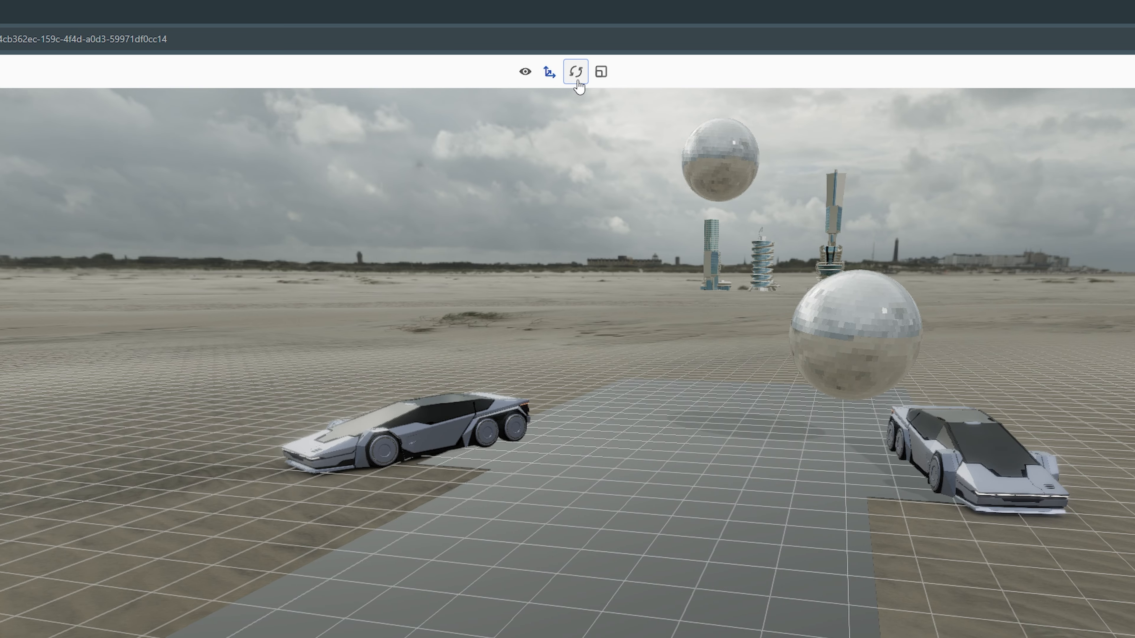
left_click(601, 80)
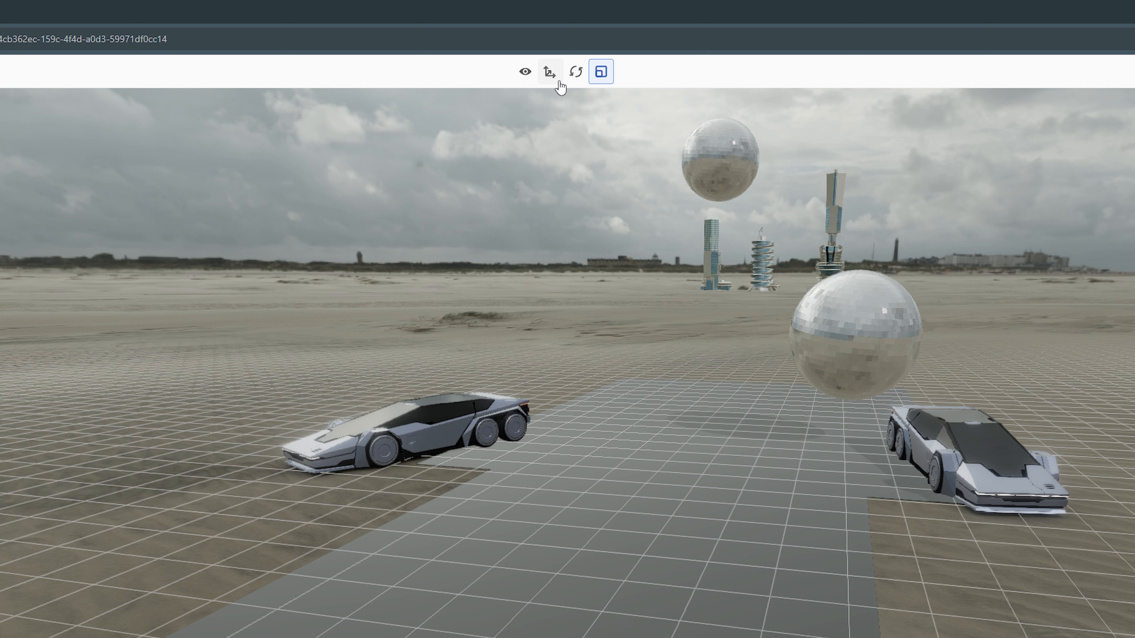
left_click(528, 77)
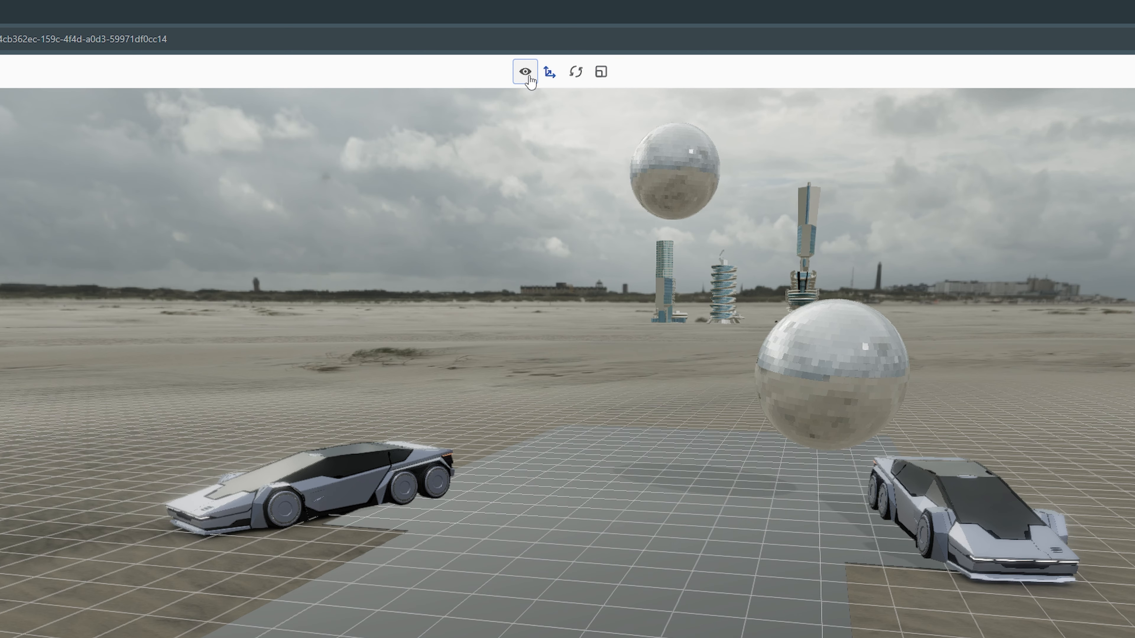
left_click(550, 72)
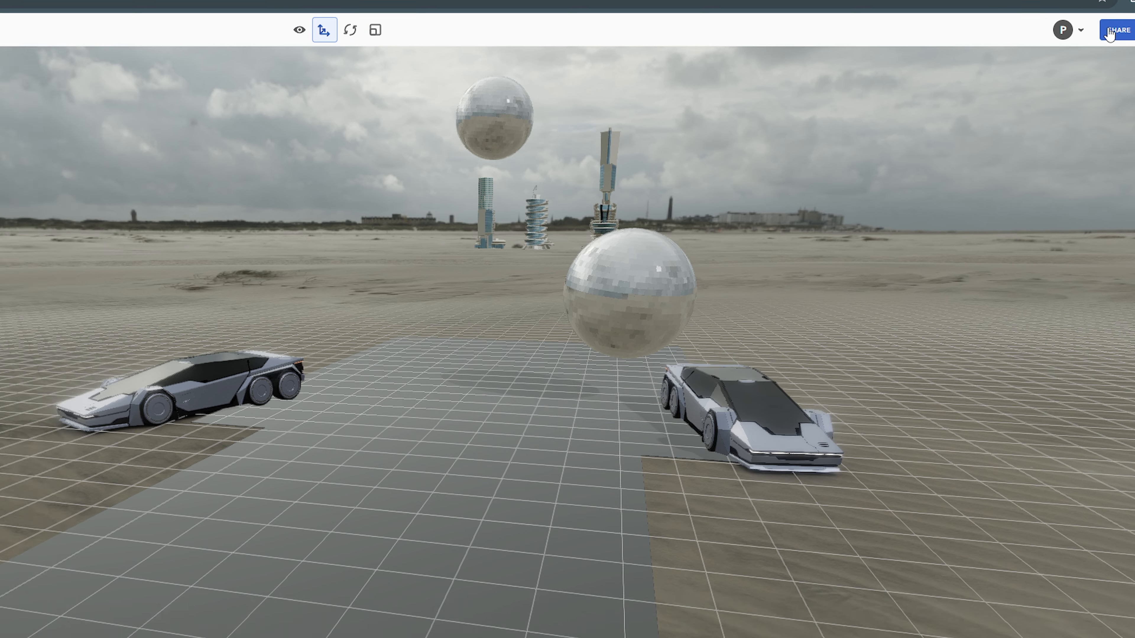
Step: Invite a collaborator by e-mail, enable Share via link, copy the link, then try Export
left_click(1034, 74)
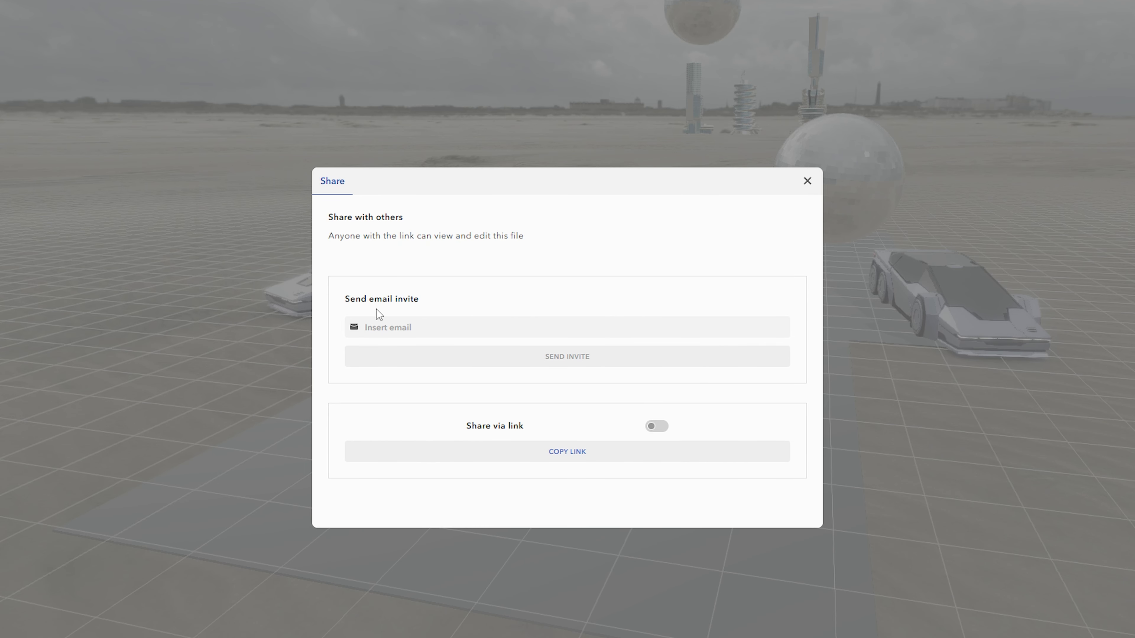
left_click(671, 328)
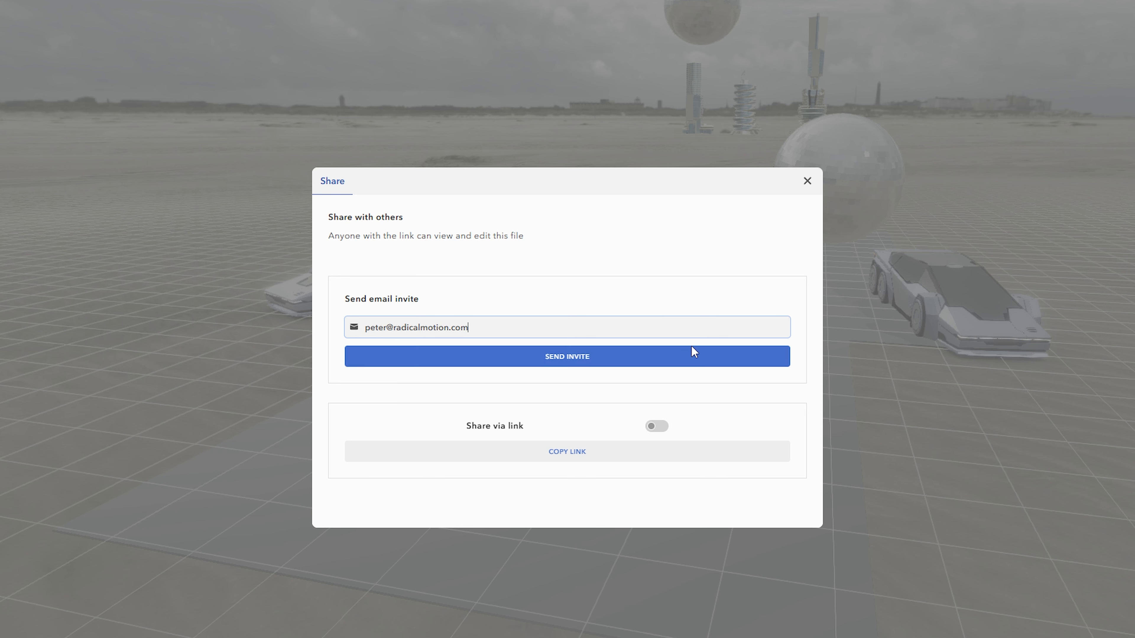
left_click(688, 354)
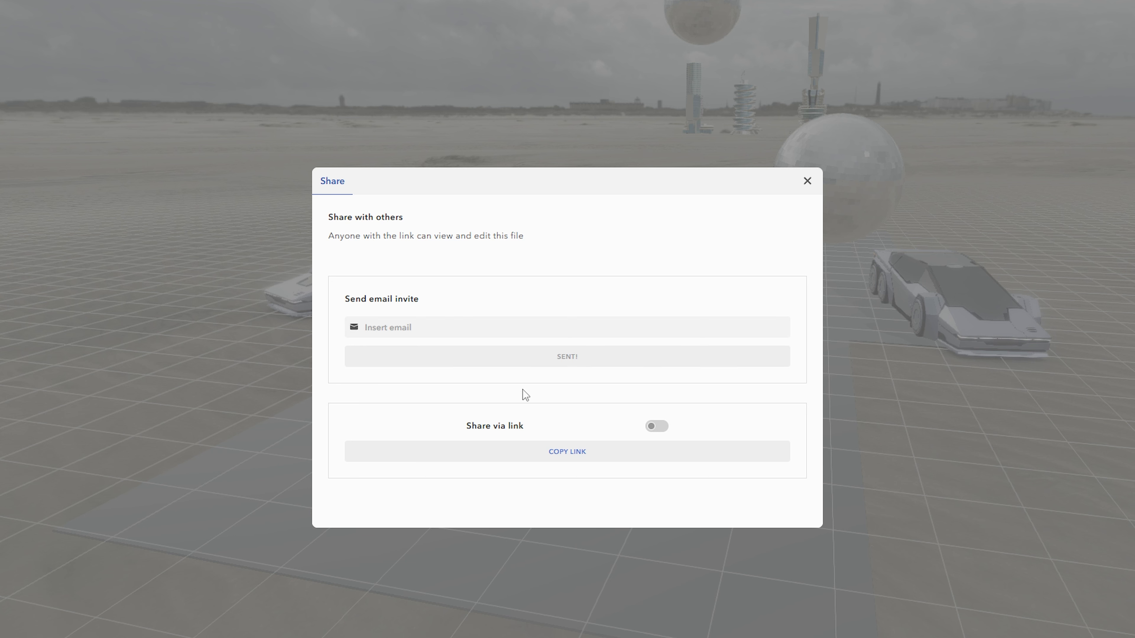
left_click(648, 428)
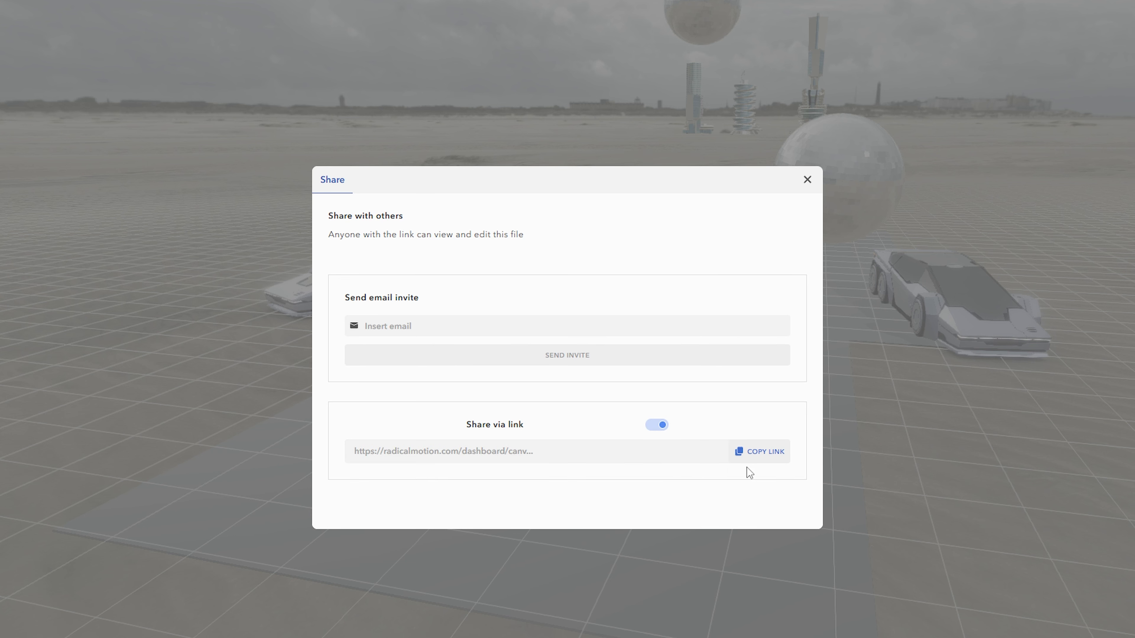
left_click(769, 461)
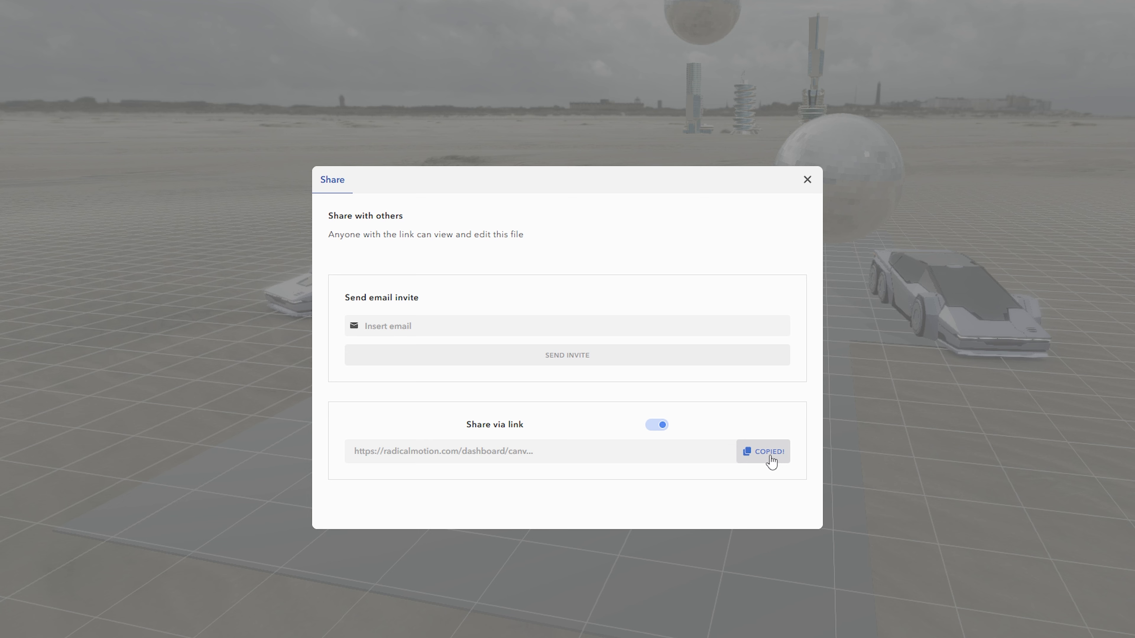
left_click(808, 181)
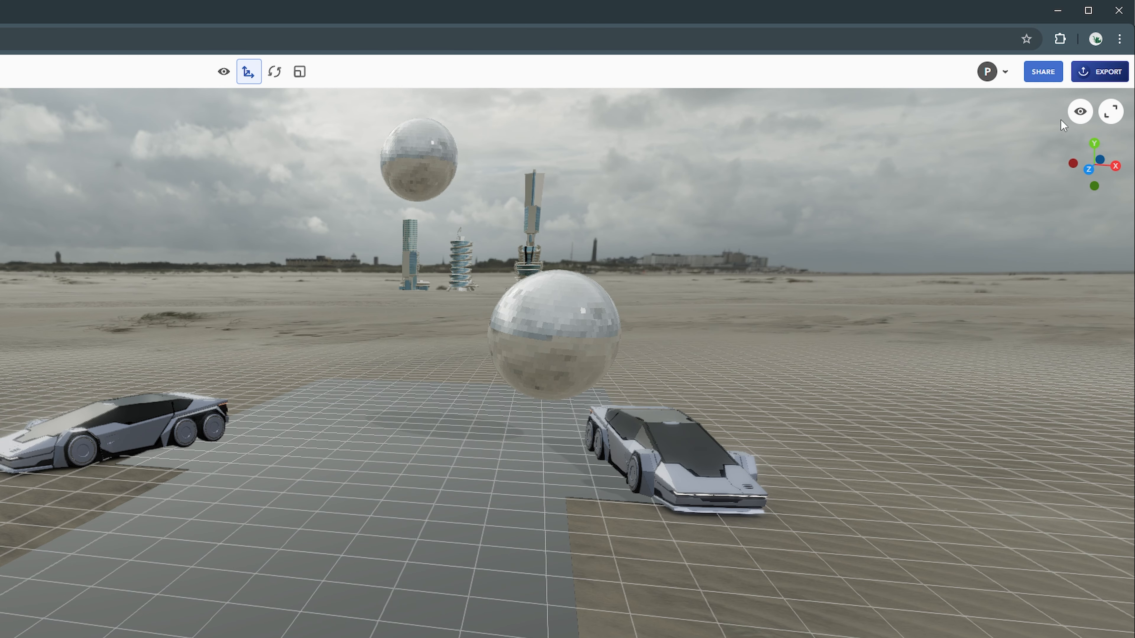
left_click(1108, 80)
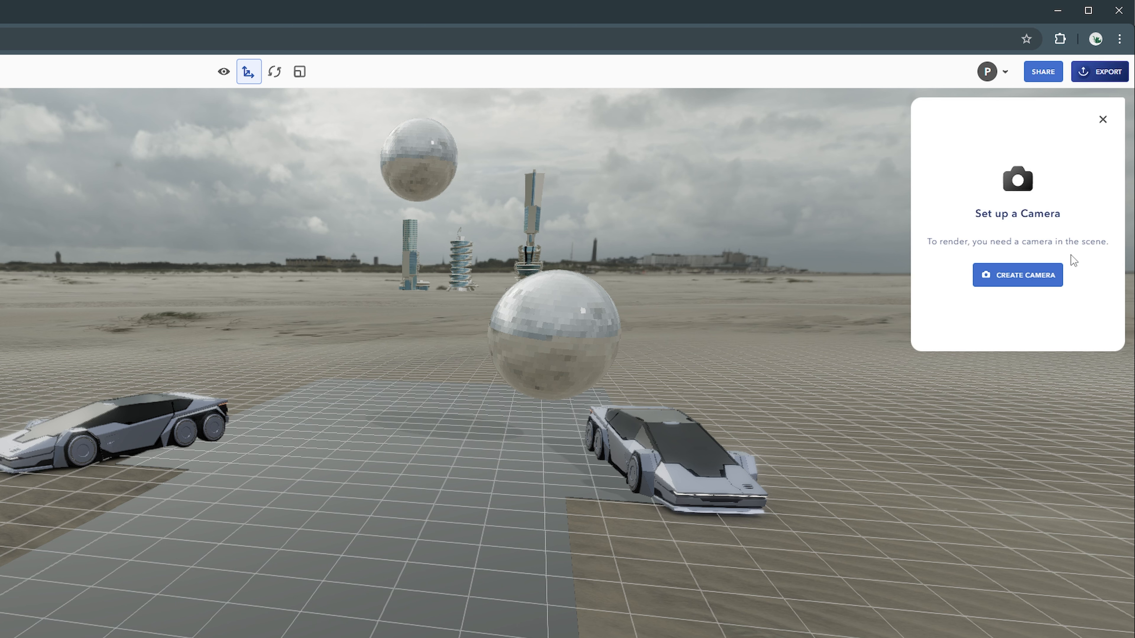
left_click(1102, 120)
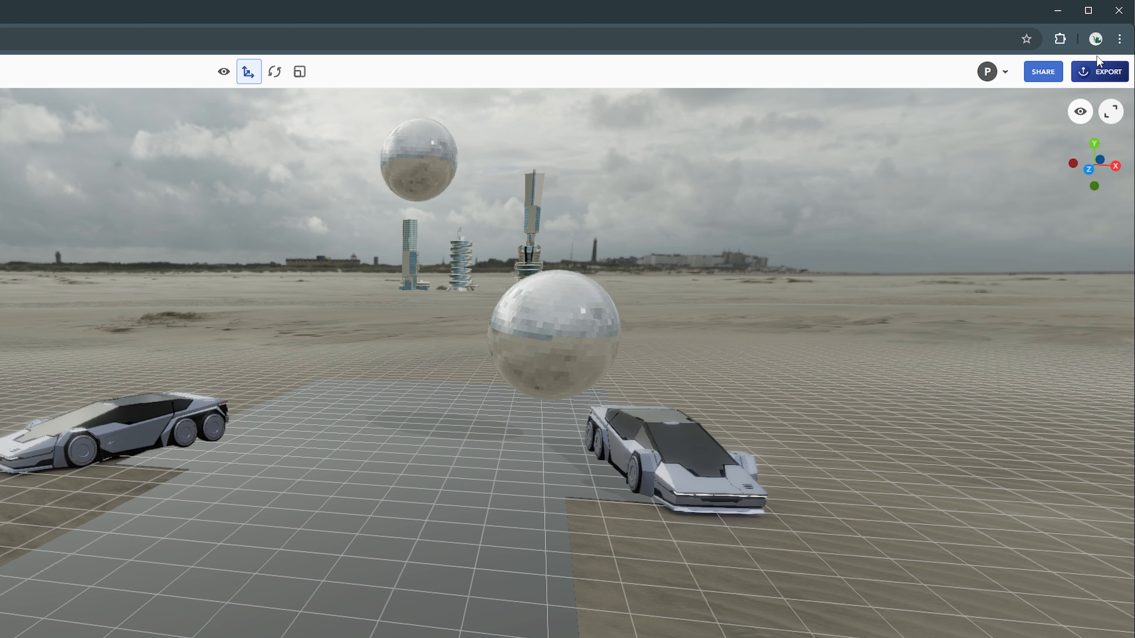
Step: Turn off Post-processing and Grids, toggling Collaborator POV and Character Joints off and back on
left_click(1081, 117)
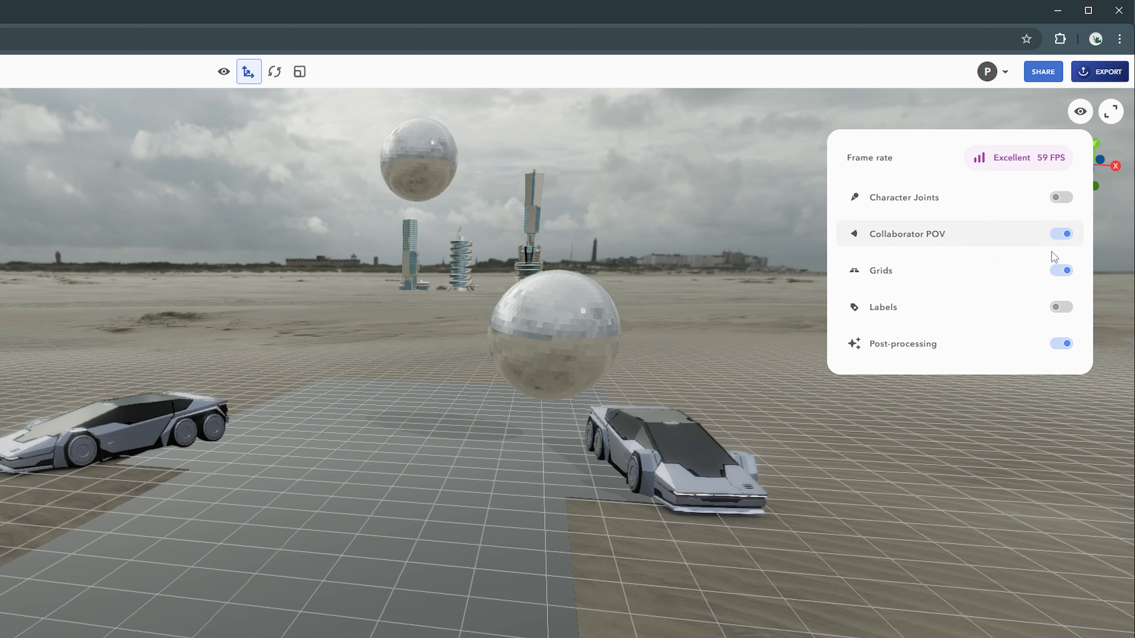
left_click(1062, 343)
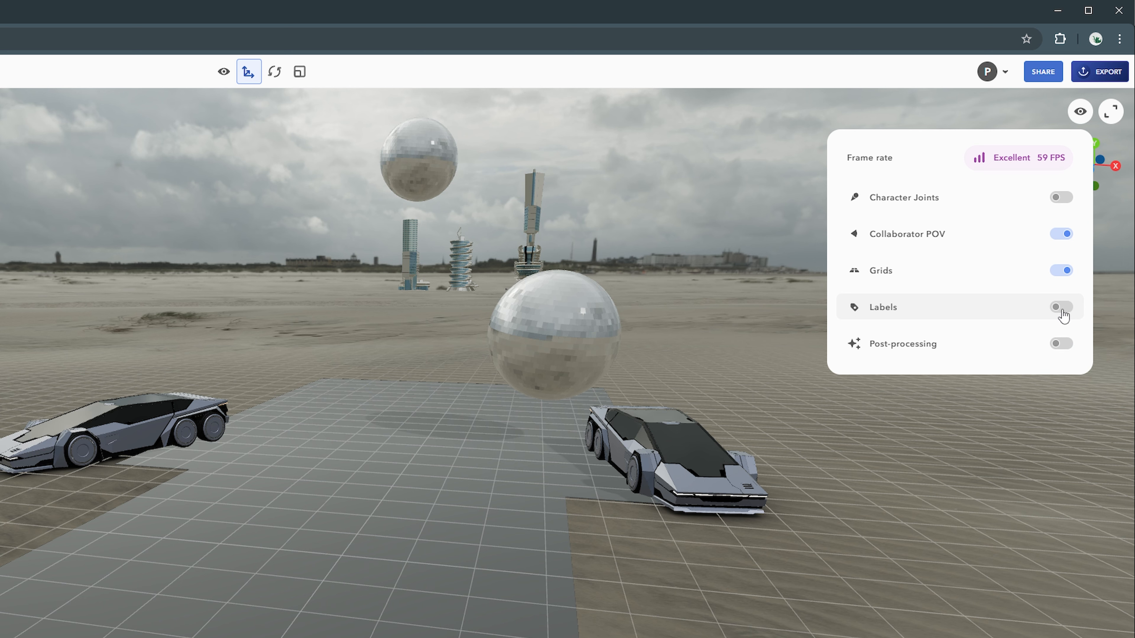
left_click(1068, 275)
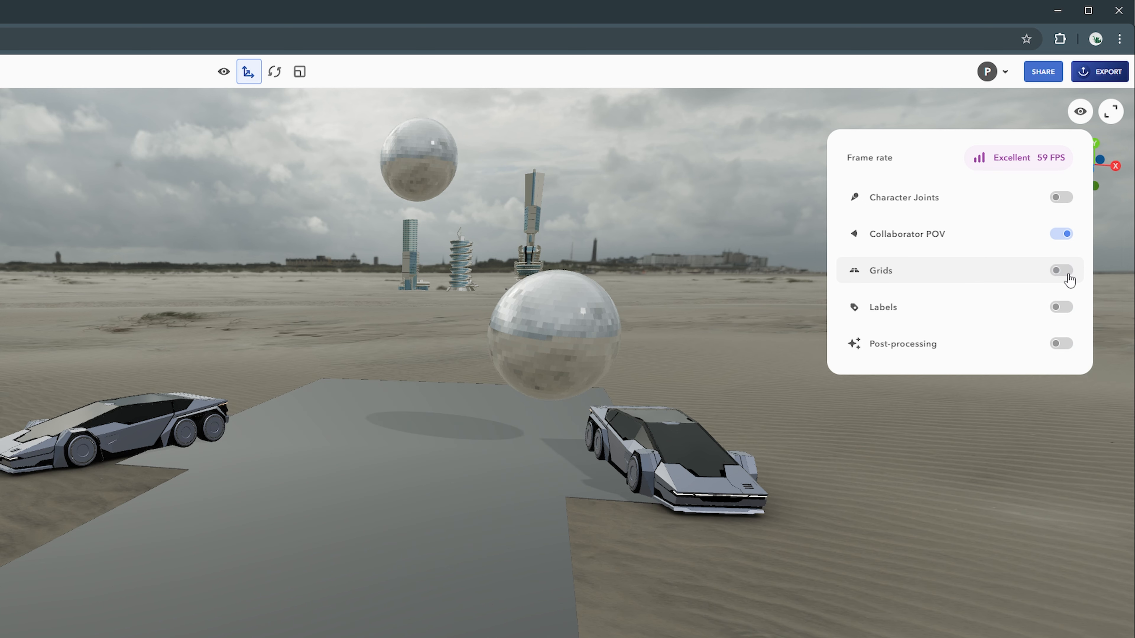
left_click(1066, 236)
left_click(1066, 235)
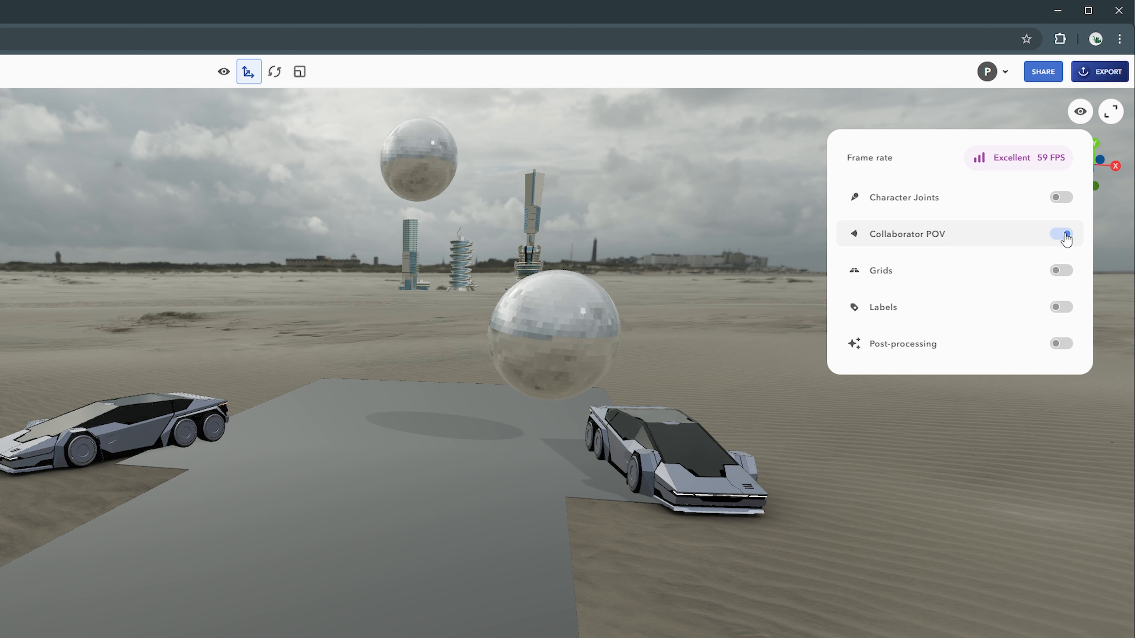
left_click(1066, 200)
left_click(1066, 200)
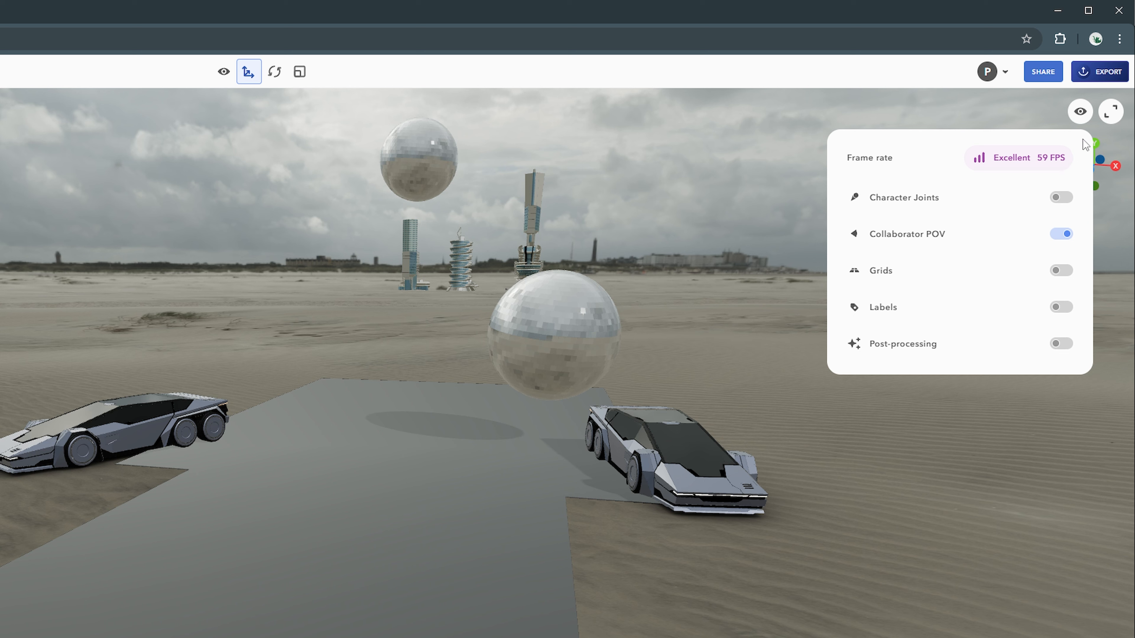
left_click(1085, 114)
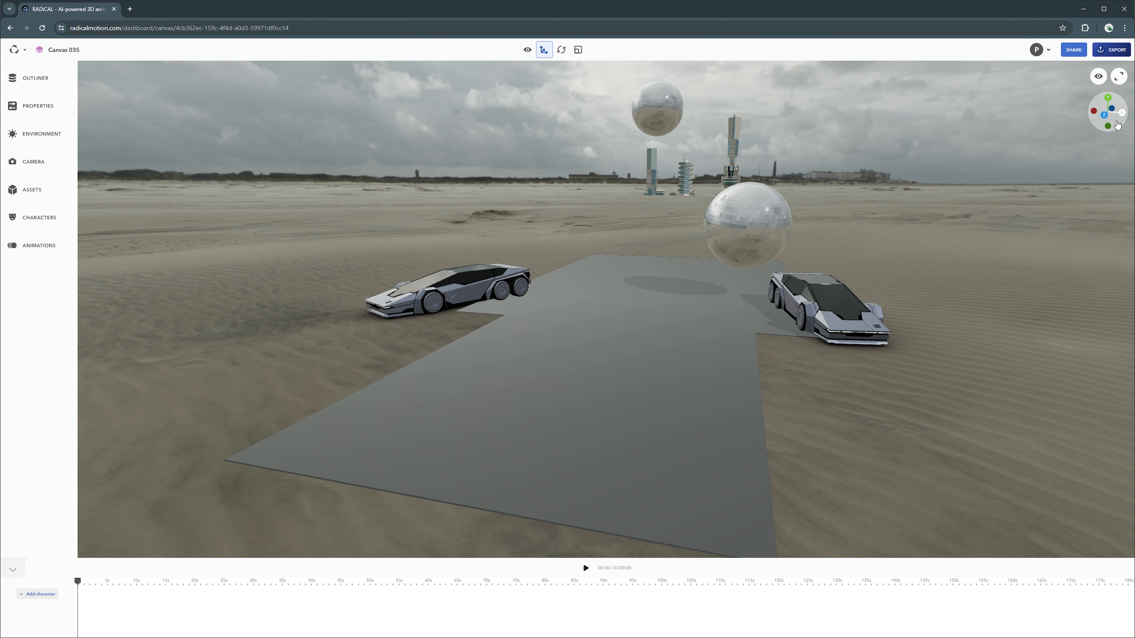
Step: Snap the viewport with the axis gizmo to the X side view, top view, then front view
left_click(1121, 114)
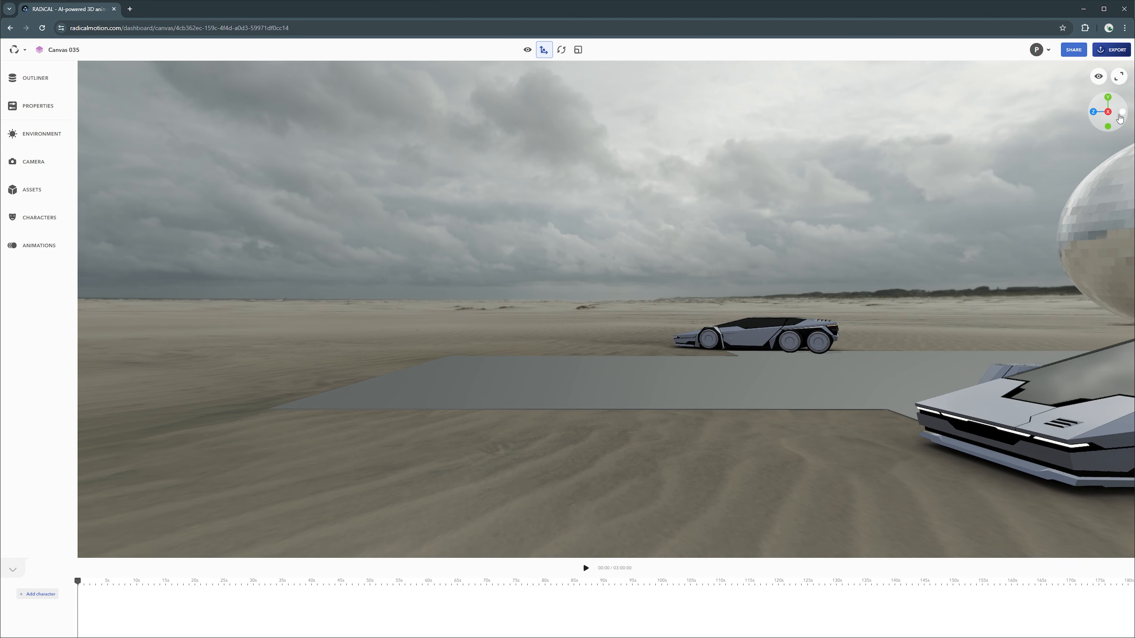
left_click(1121, 114)
left_click(1108, 127)
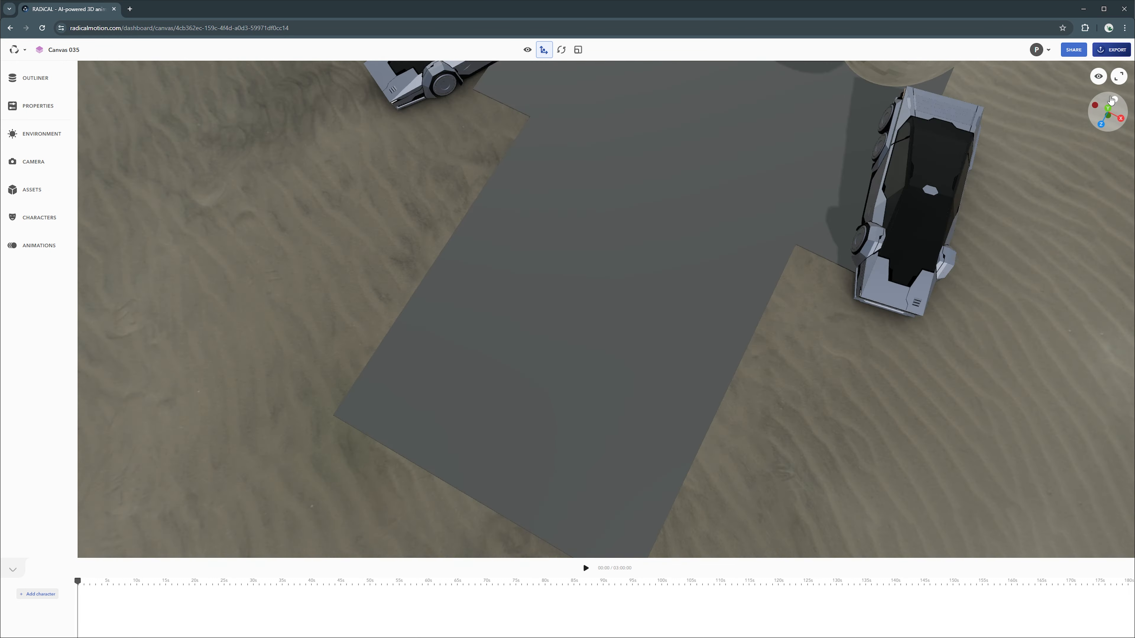
left_click(1108, 127)
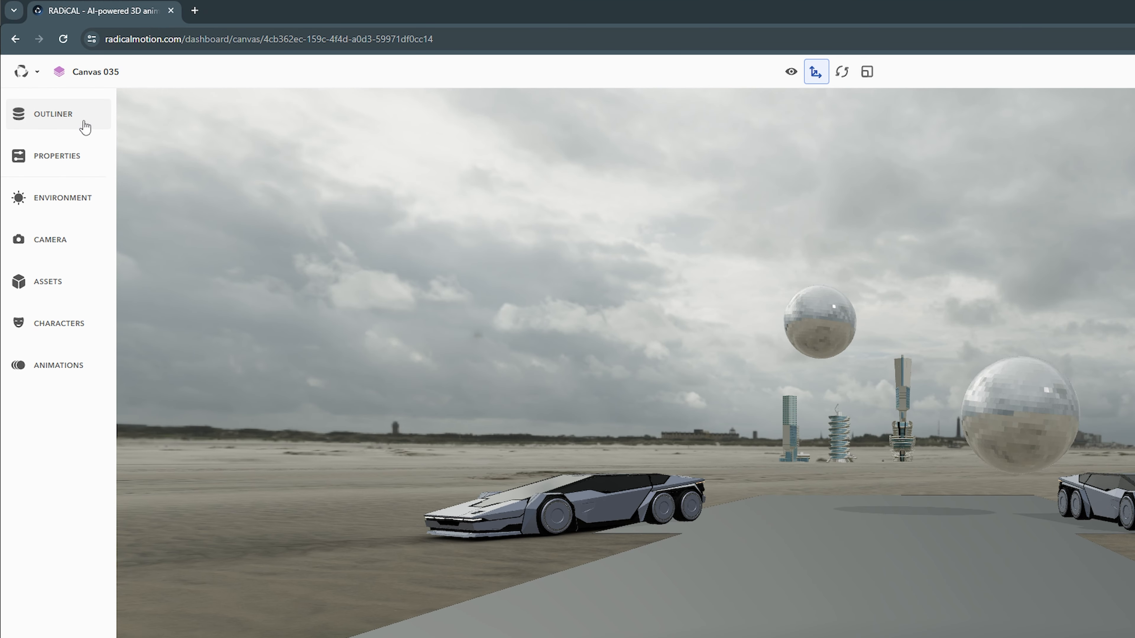
Step: Step through the sidebar panels (objects, attributions, environment, cameras, assets, characters) ending on Animations
left_click(84, 121)
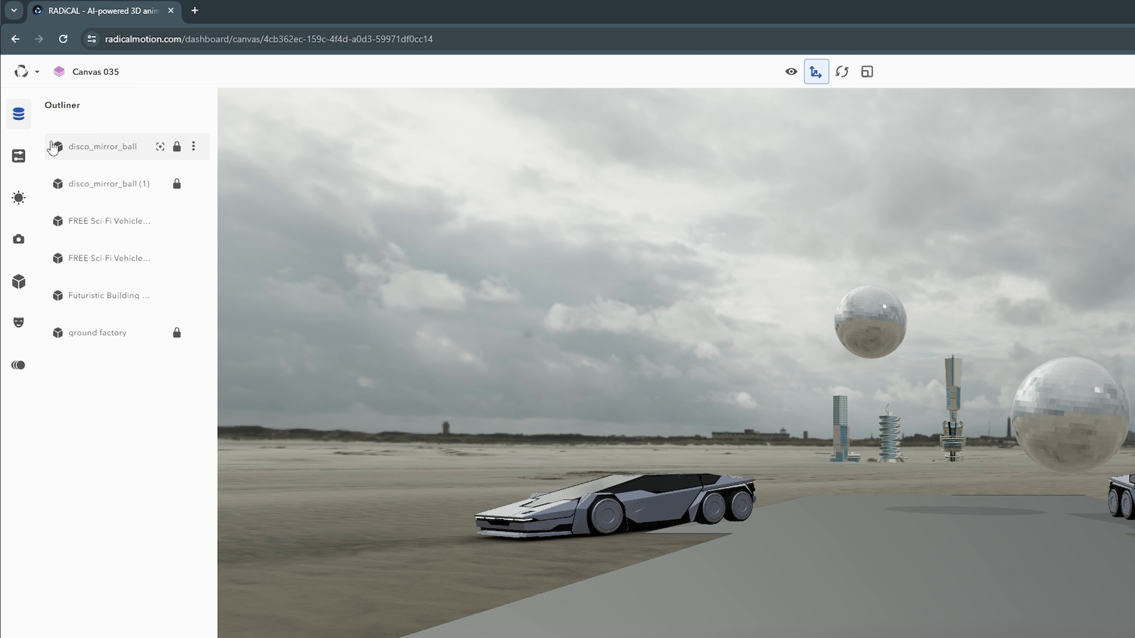
left_click(27, 163)
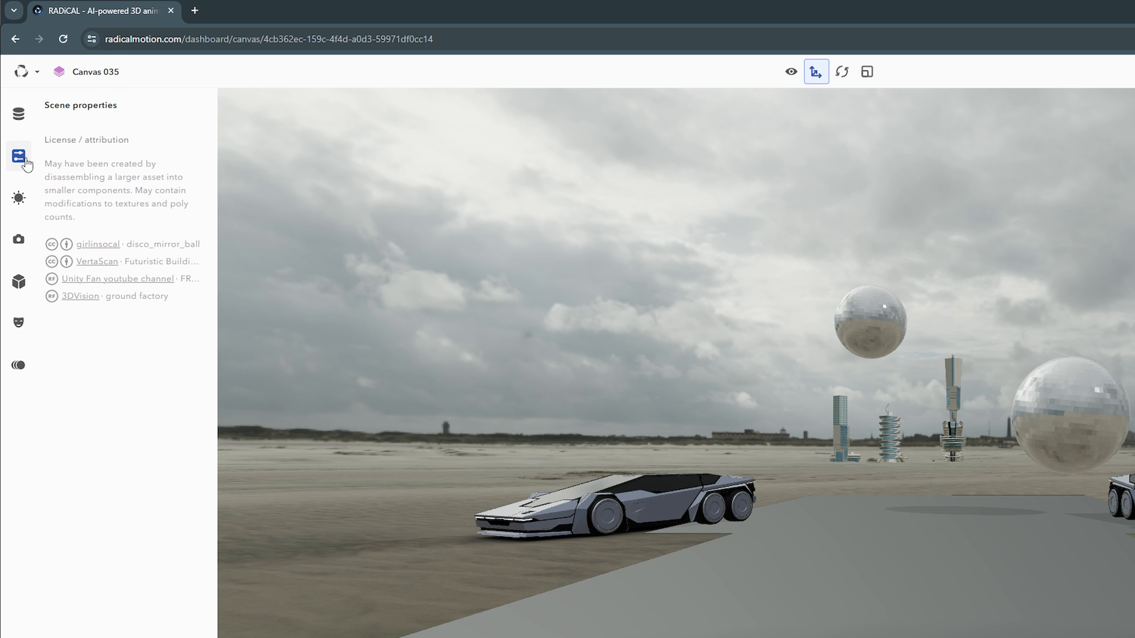
left_click(29, 202)
left_click(26, 240)
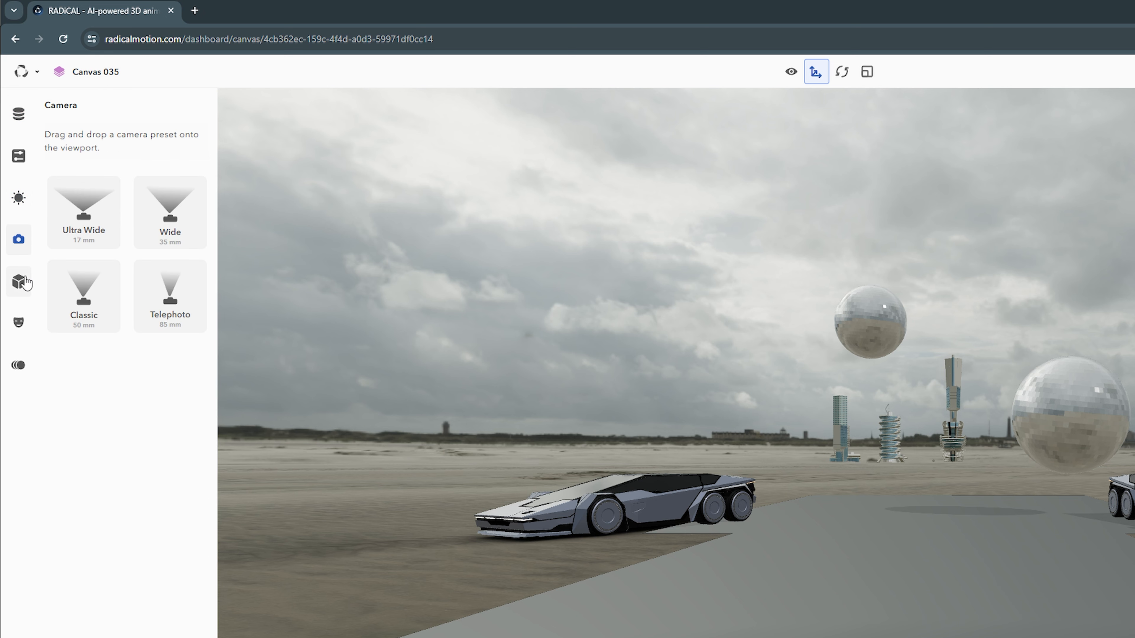
left_click(23, 285)
left_click(19, 323)
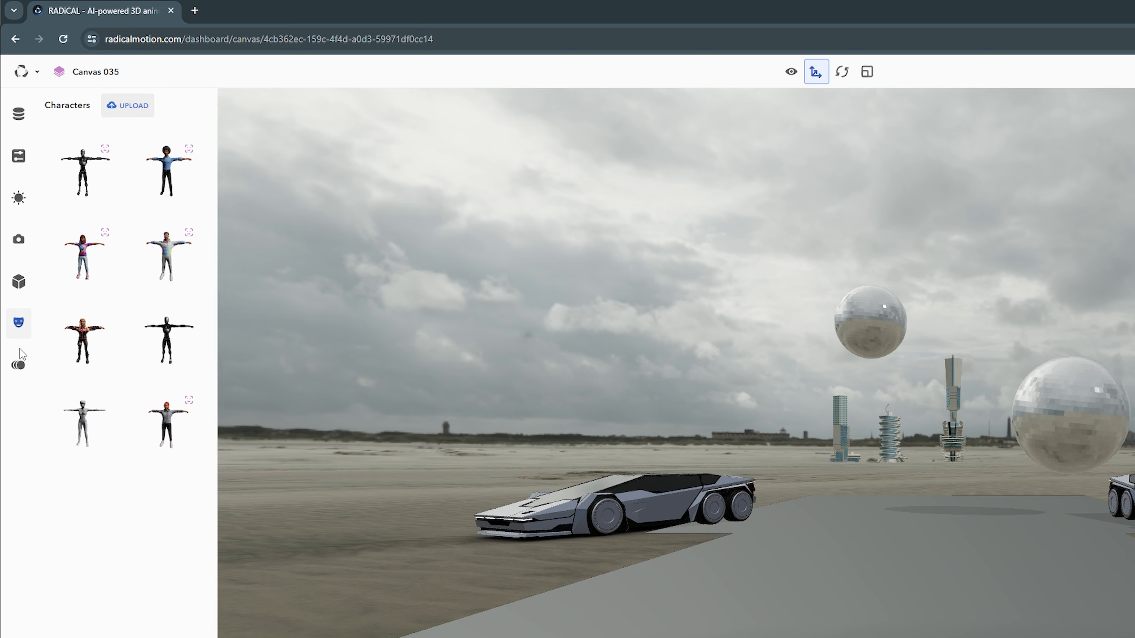
left_click(24, 374)
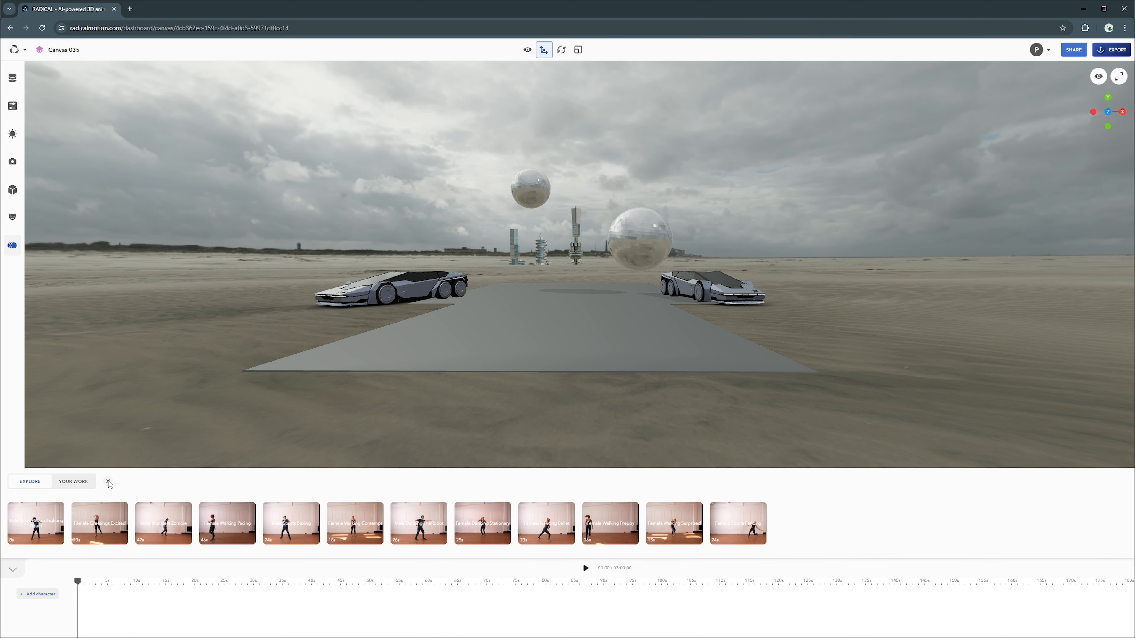
Step: Select the nearer disco mirror ball so its move gizmo appears
left_click(926, 72)
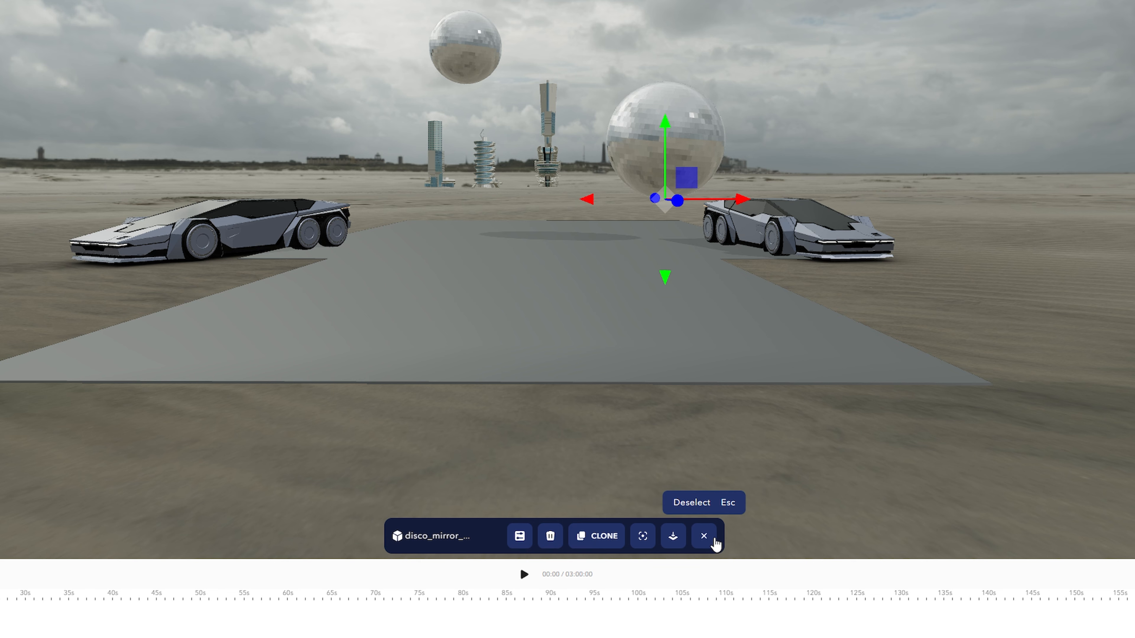
Step: Deselect the ball, replace the robot with the white female character, and select Camera 1
left_click(704, 536)
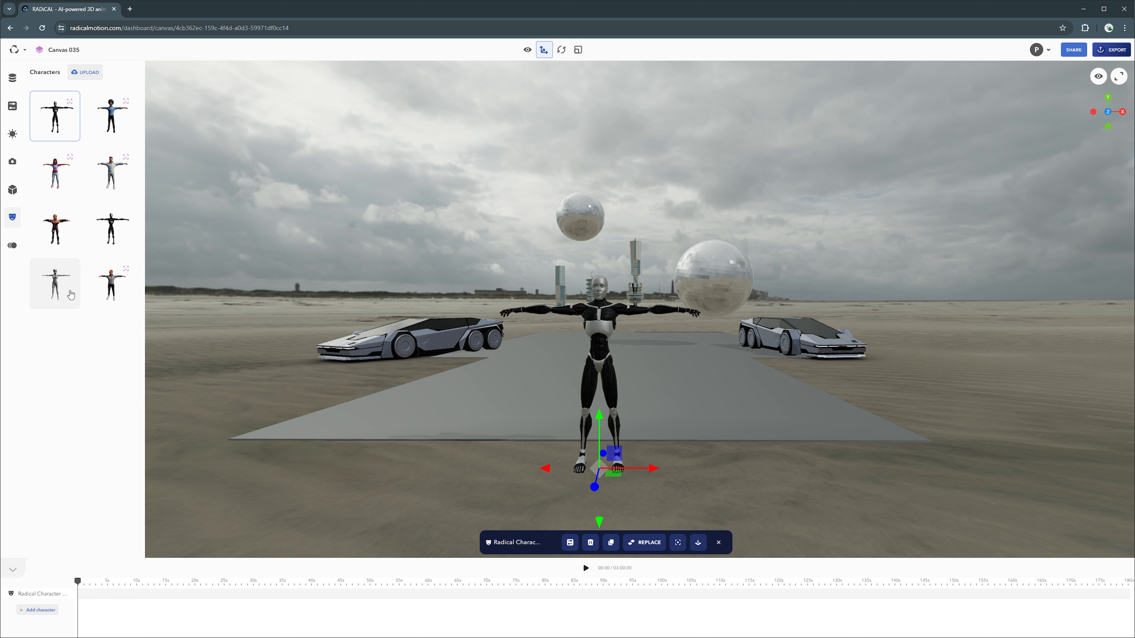
left_click(71, 293)
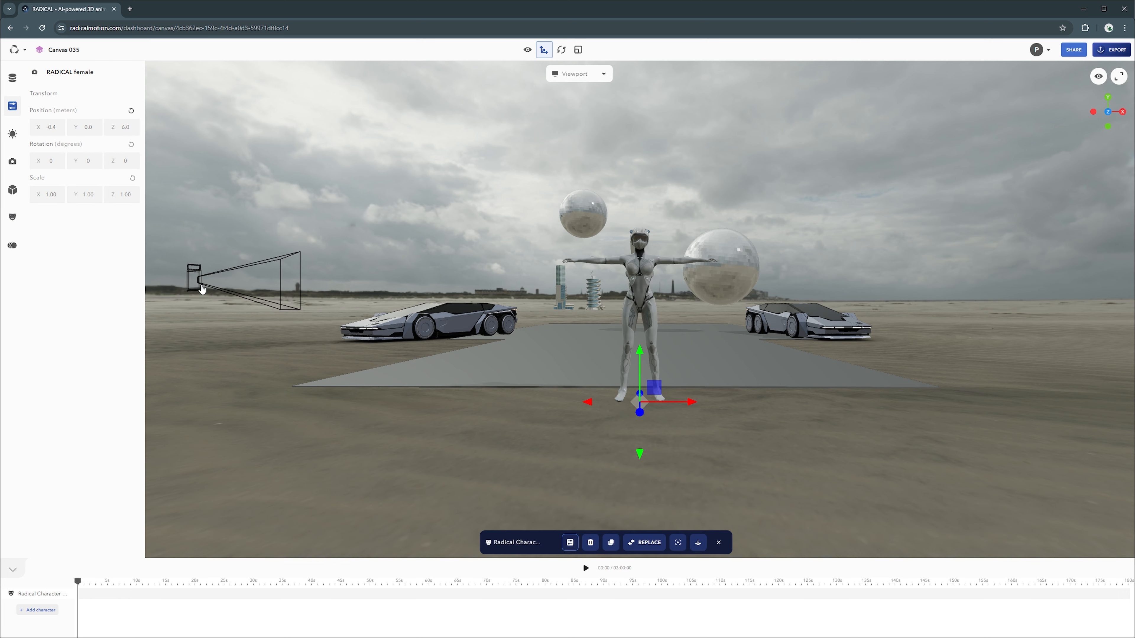
left_click(202, 289)
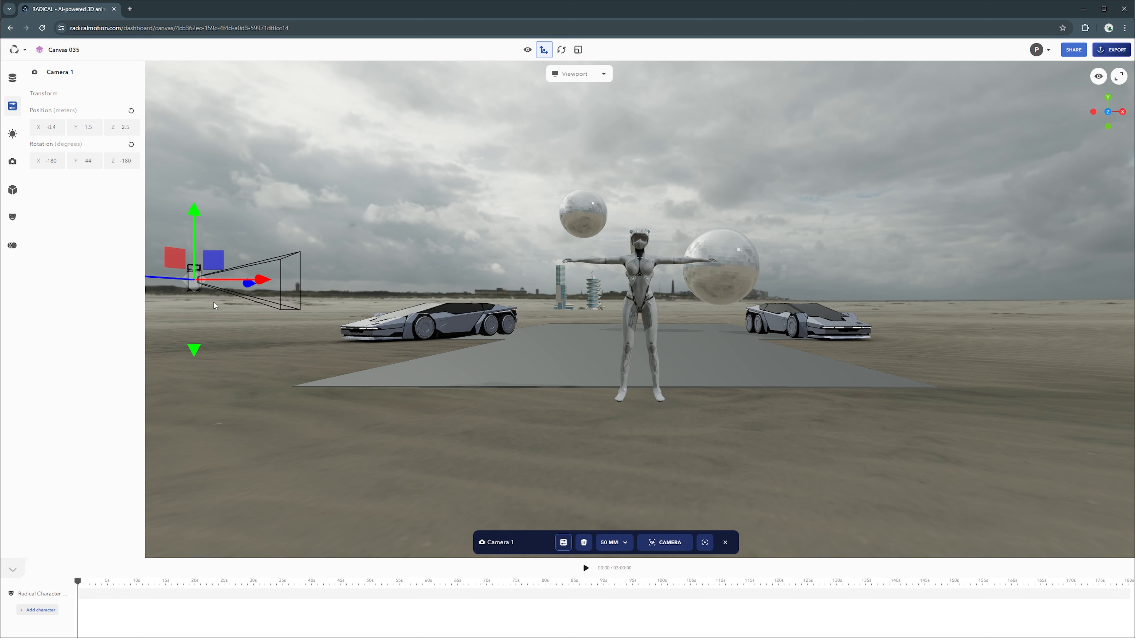
Step: Look through Camera 1 from the 50 MM menu, then switch back to the free Viewport
left_click(600, 541)
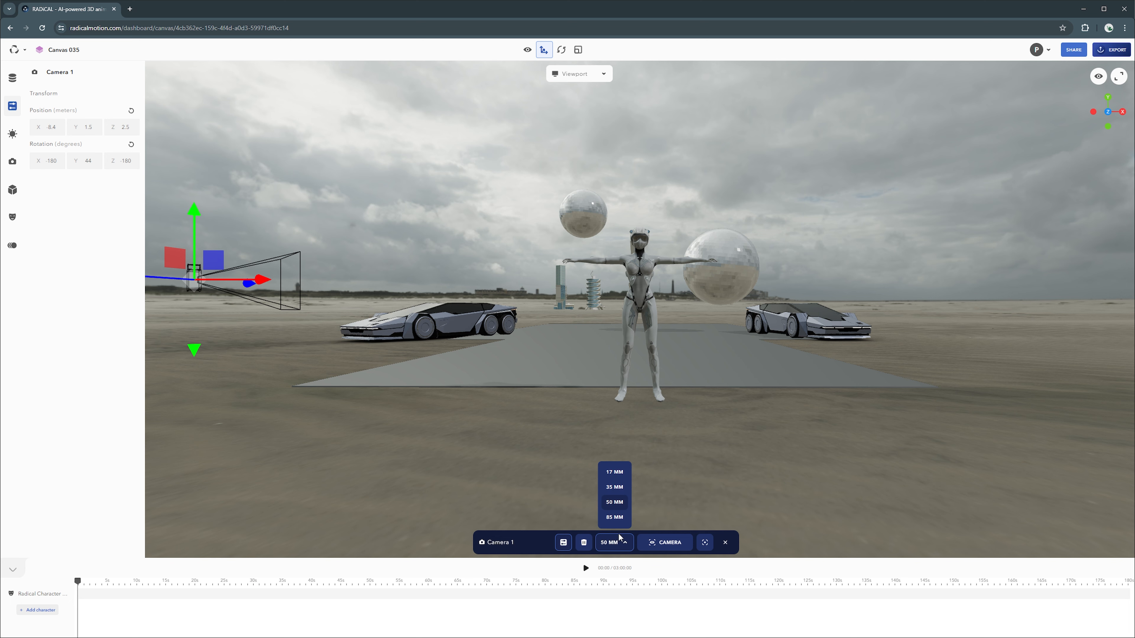
left_click(666, 543)
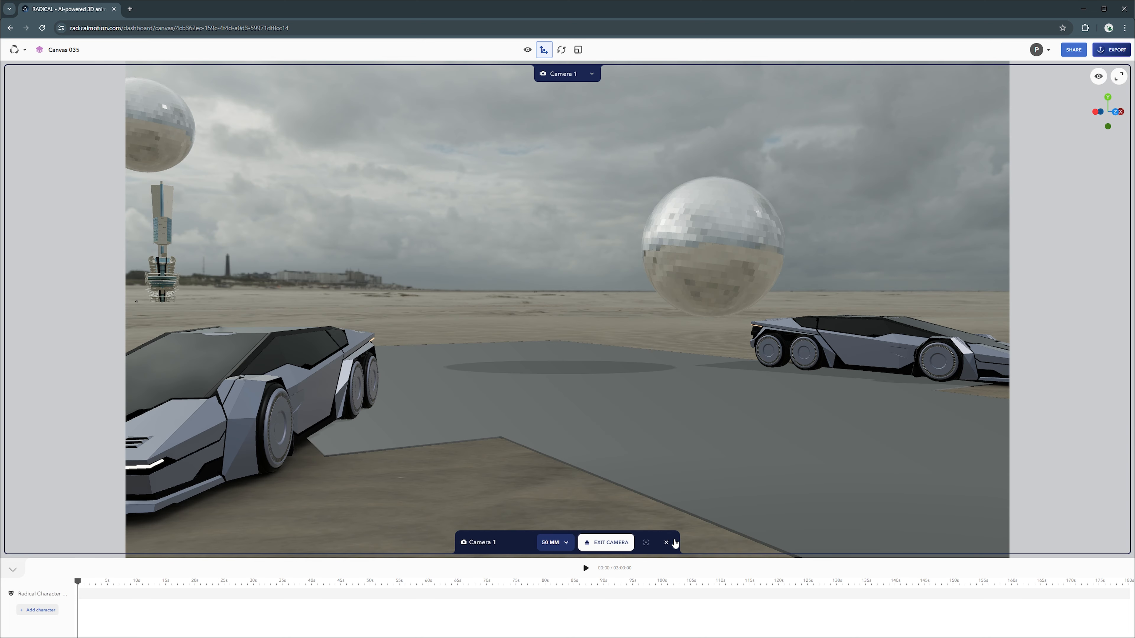
left_click(571, 74)
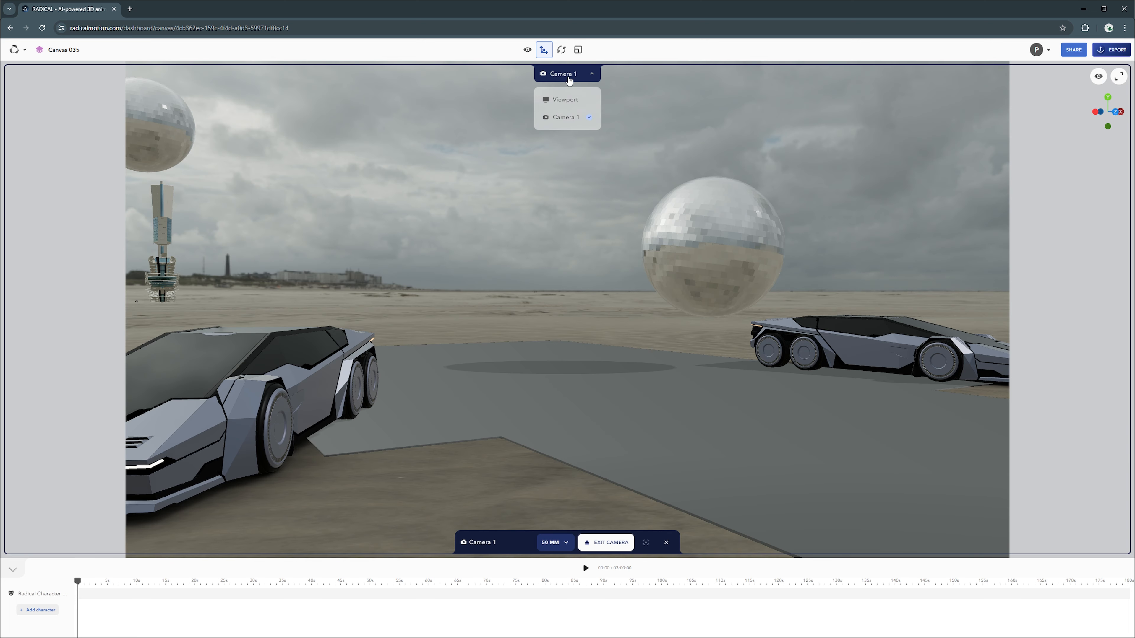
left_click(561, 100)
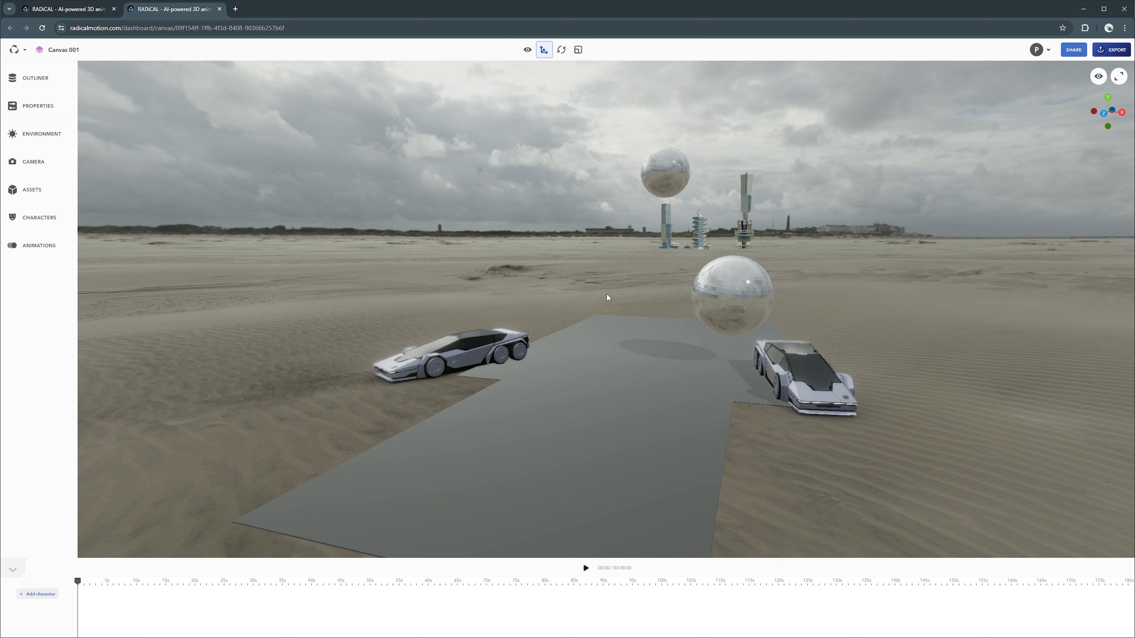
Step: Orbit, pan and zoom in to look down over the two cars and mirror ball
left_click_drag(615, 293, 607, 317)
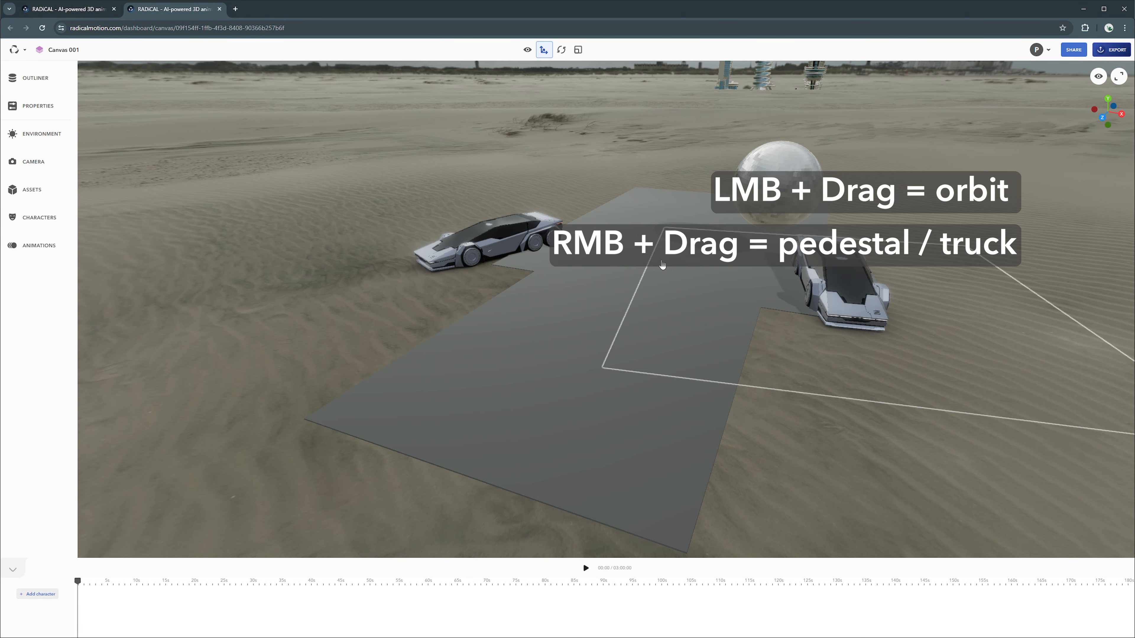
right_click_drag(677, 286, 420, 388)
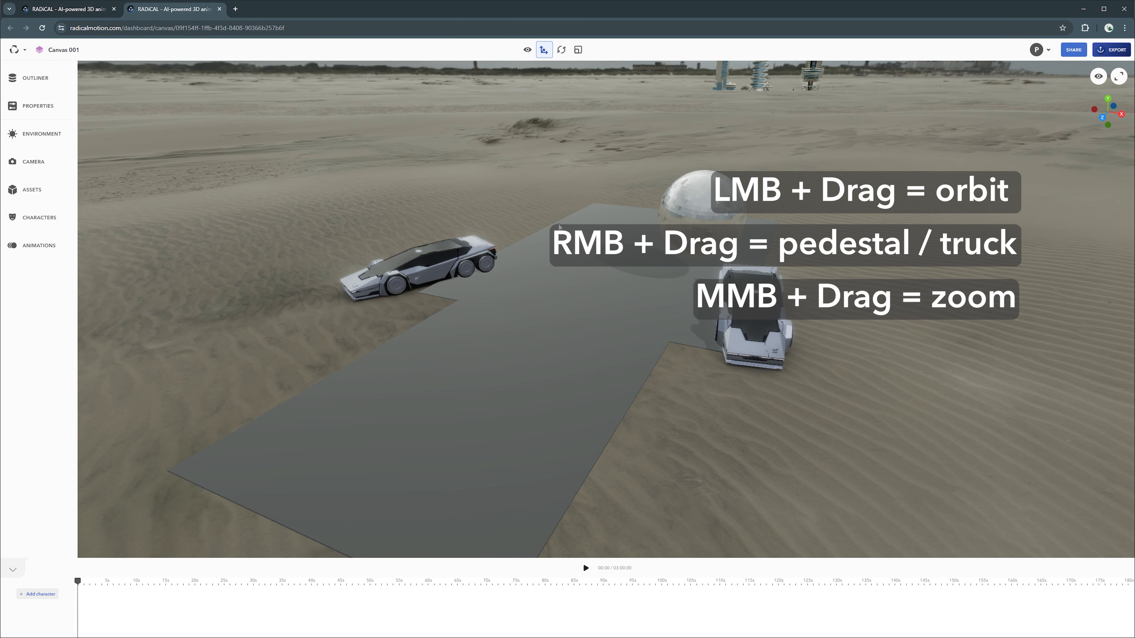
mouse_move(556, 229)
middle_mouse_down()
mouse_move(506, 306)
mouse_move(540, 215)
middle_mouse_up()
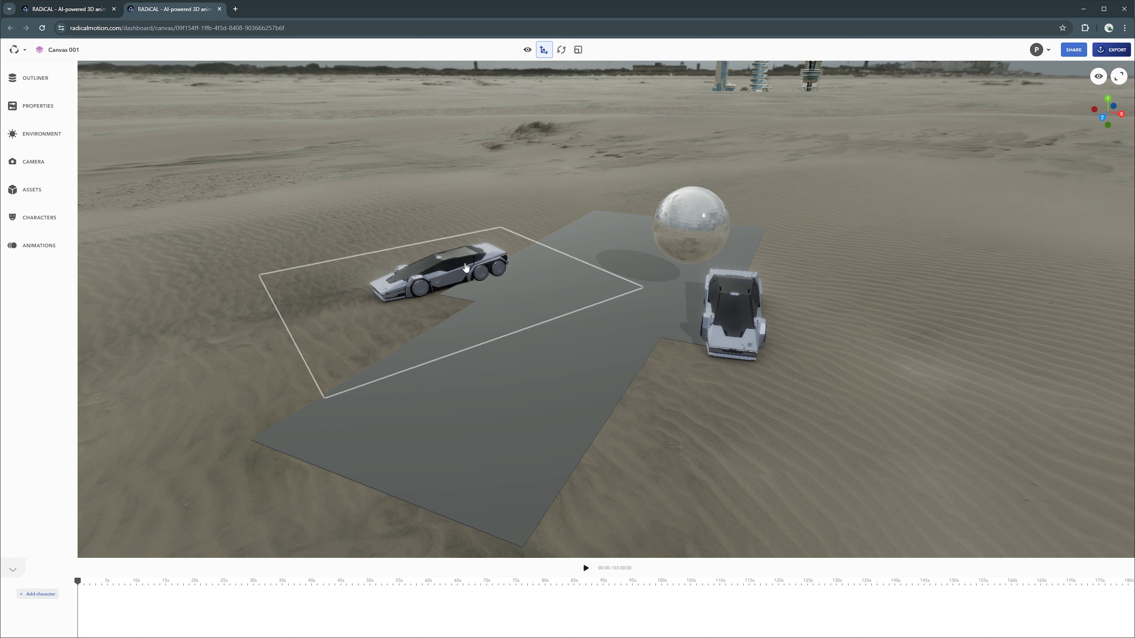
Step: Select the left car, nudge it right, then cycle through rotate (E), move (W) and scale (R)
left_click(466, 267)
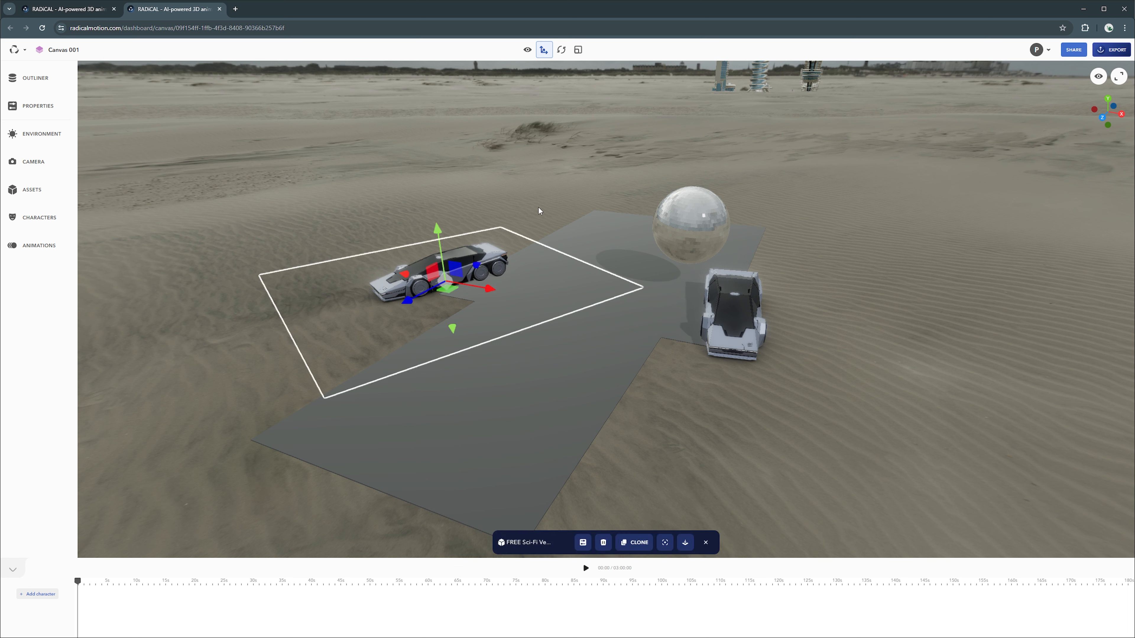
mouse_move(453, 294)
left_mouse_down()
mouse_move(405, 324)
mouse_move(451, 269)
mouse_move(439, 304)
mouse_move(487, 312)
mouse_move(425, 313)
mouse_move(520, 304)
mouse_move(463, 294)
left_mouse_up()
key("e")
key("w")
key("r")
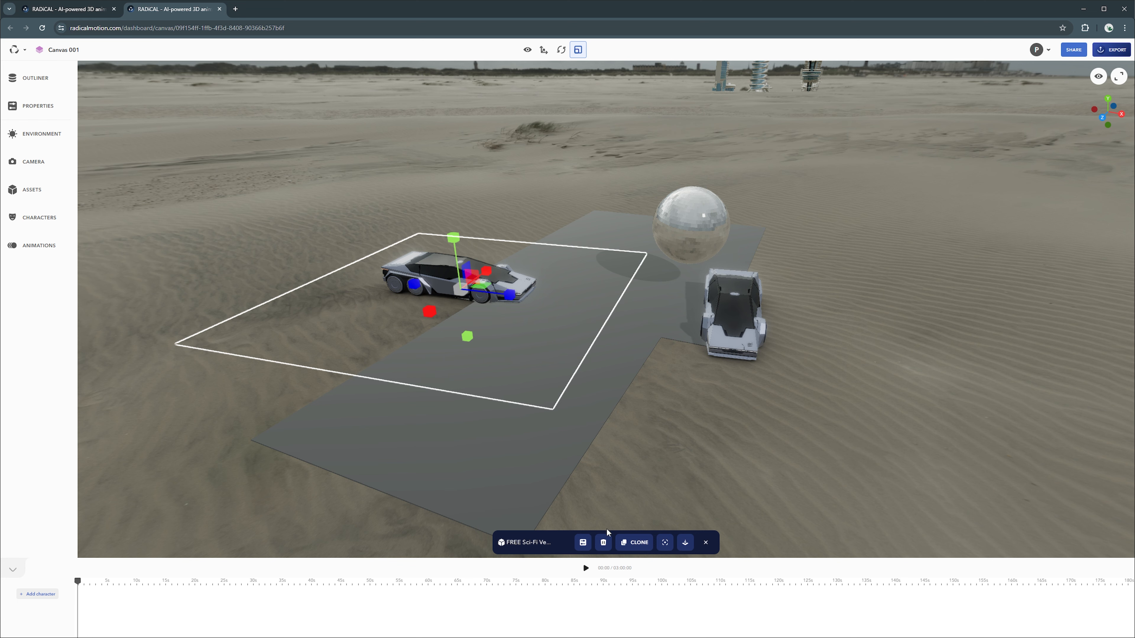
Step: Delete the left car, restore it with Ctrl+Z, then clone the restored car
left_click(583, 543)
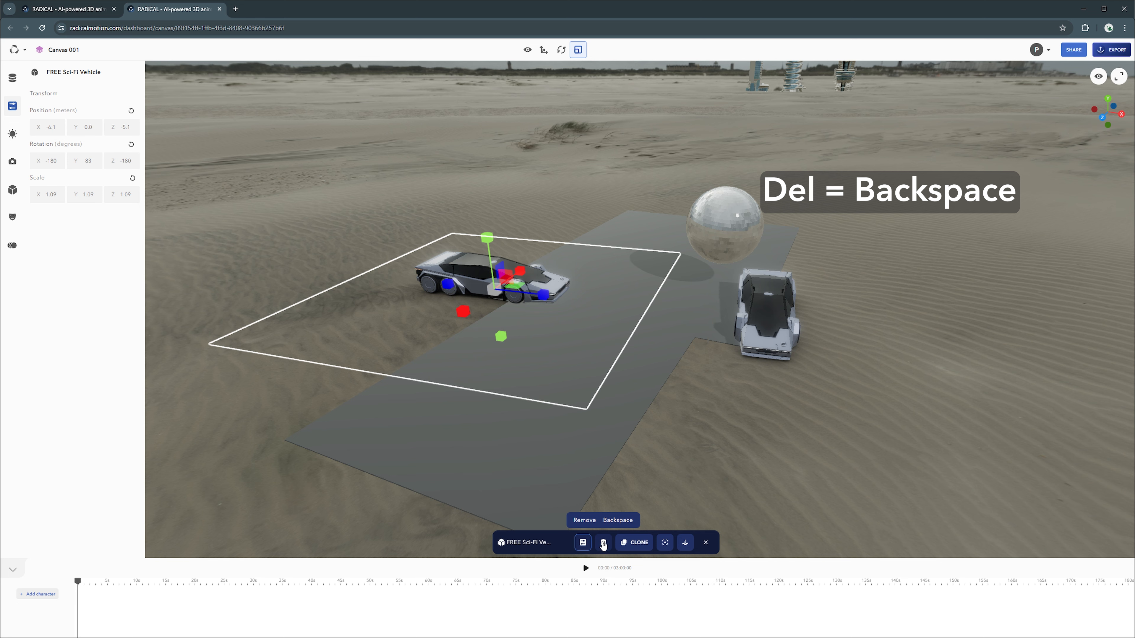
left_click(603, 542)
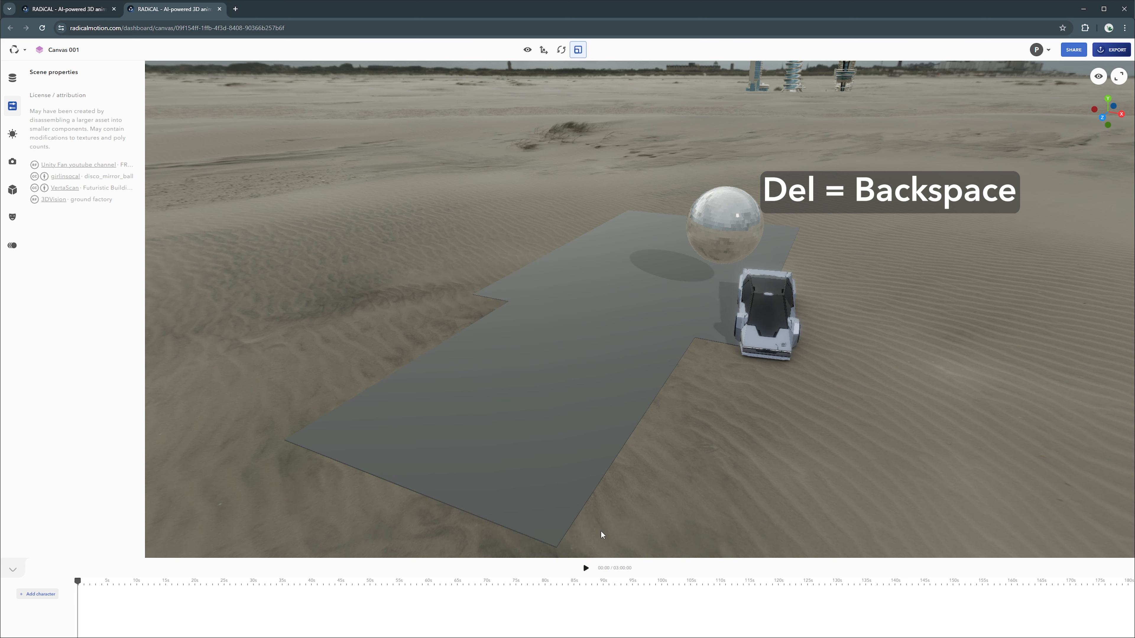
key("ctrl+z")
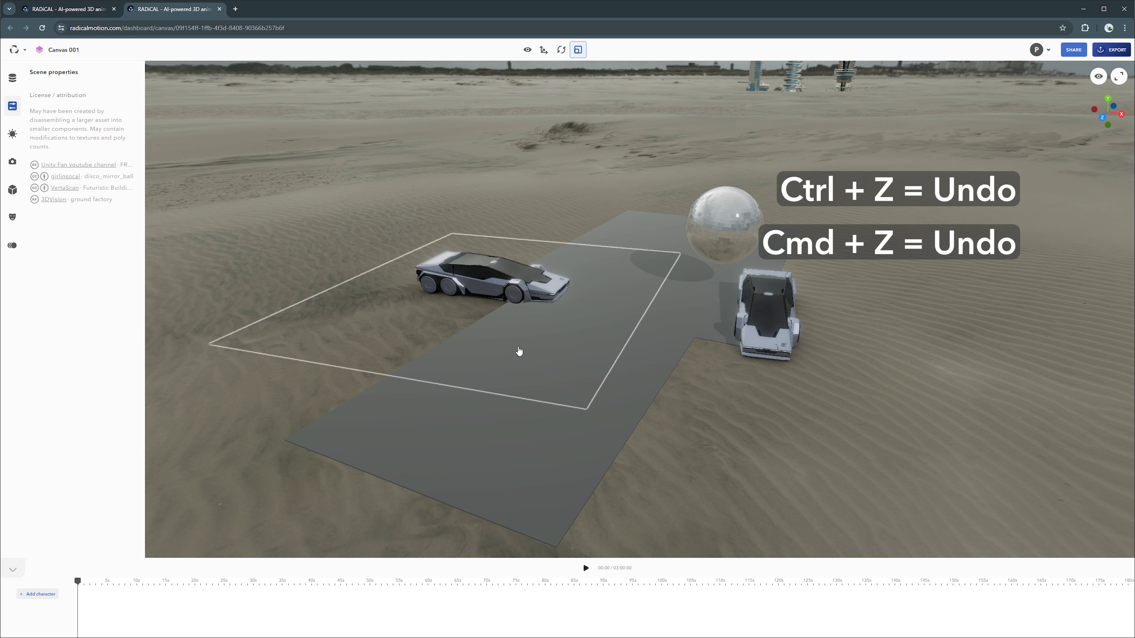
left_click(518, 291)
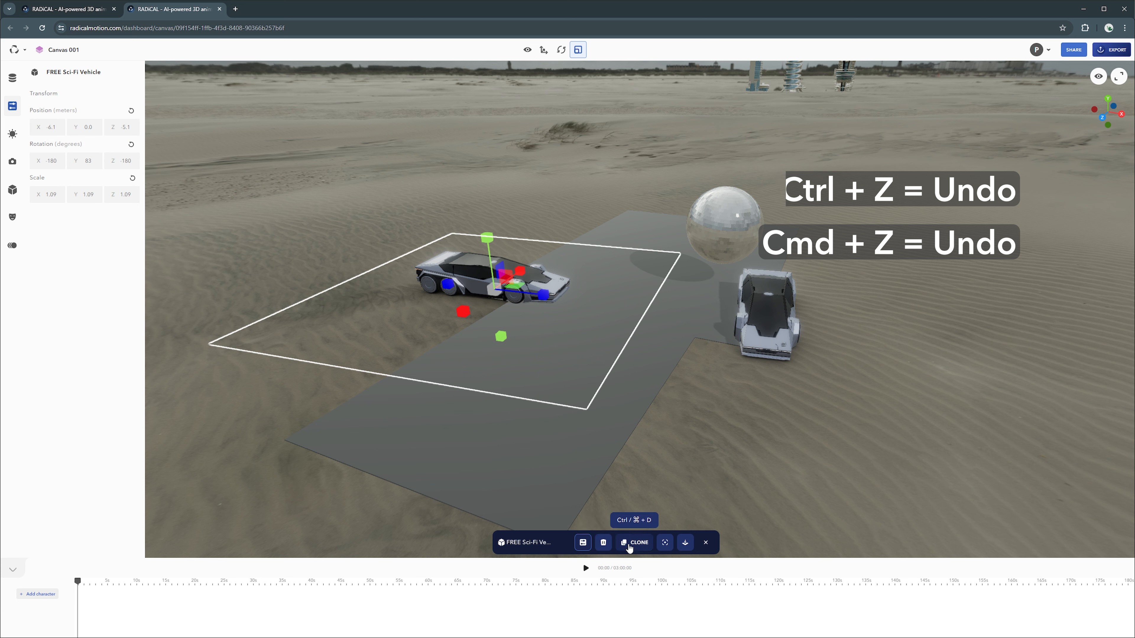
left_click(633, 543)
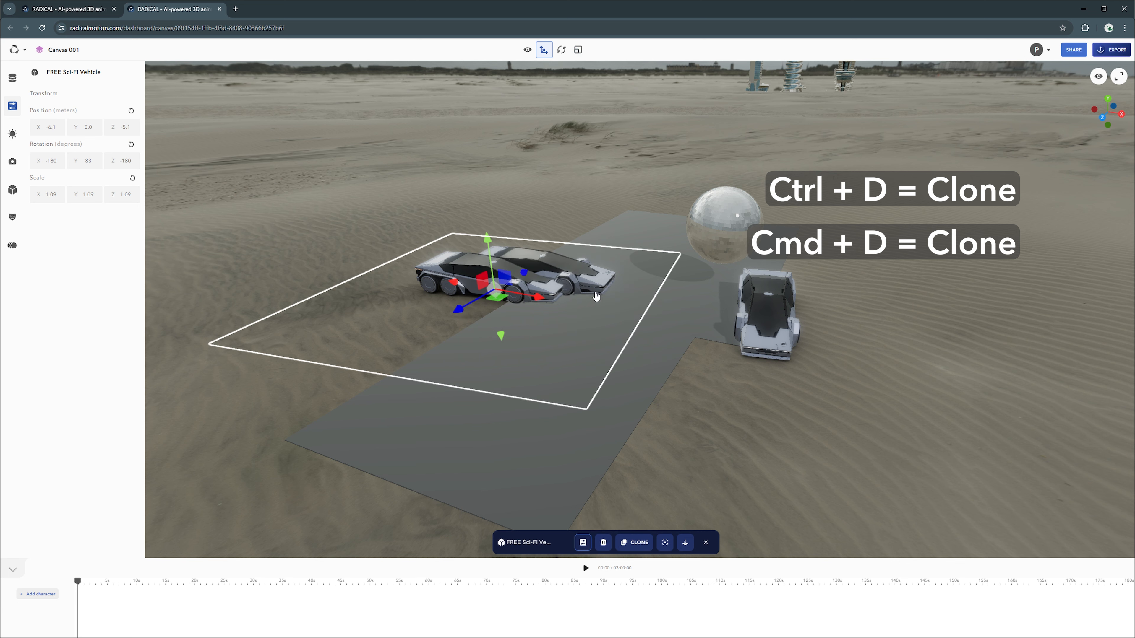
Step: Move the cloned car back behind the original, turn it slightly, and scale it to 1.80
mouse_move(500, 296)
left_mouse_down()
mouse_move(566, 252)
mouse_move(560, 269)
mouse_move(532, 265)
mouse_move(599, 245)
mouse_move(597, 233)
left_mouse_up()
key("e")
key("w")
key("r")
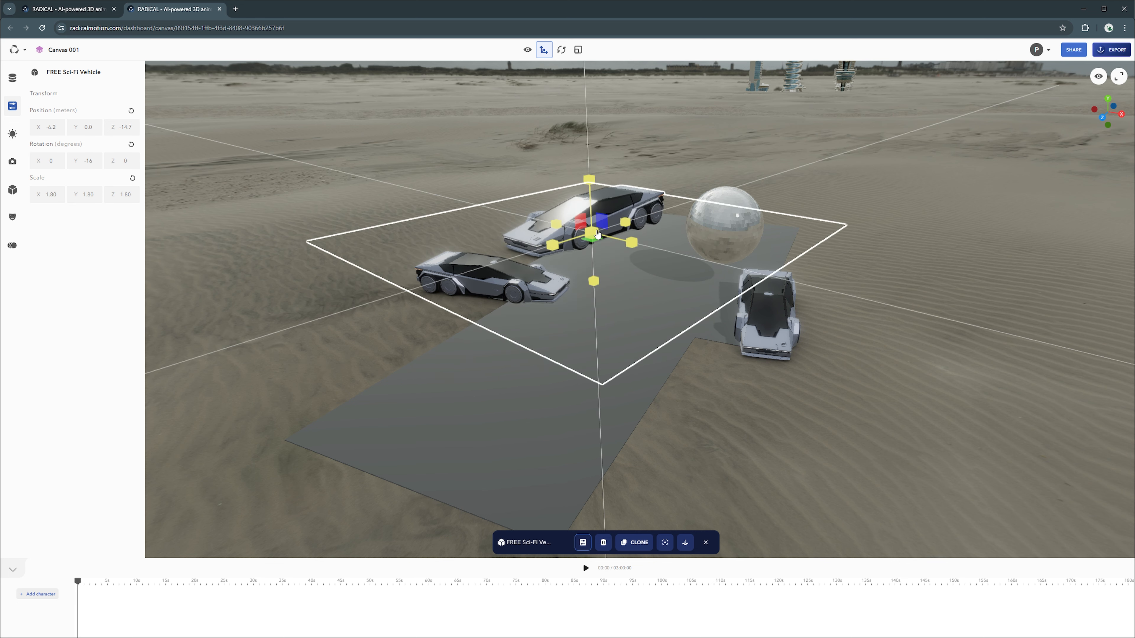
Step: Focus on the enlarged clone, orbit to a low side angle, then deselect it
key("f")
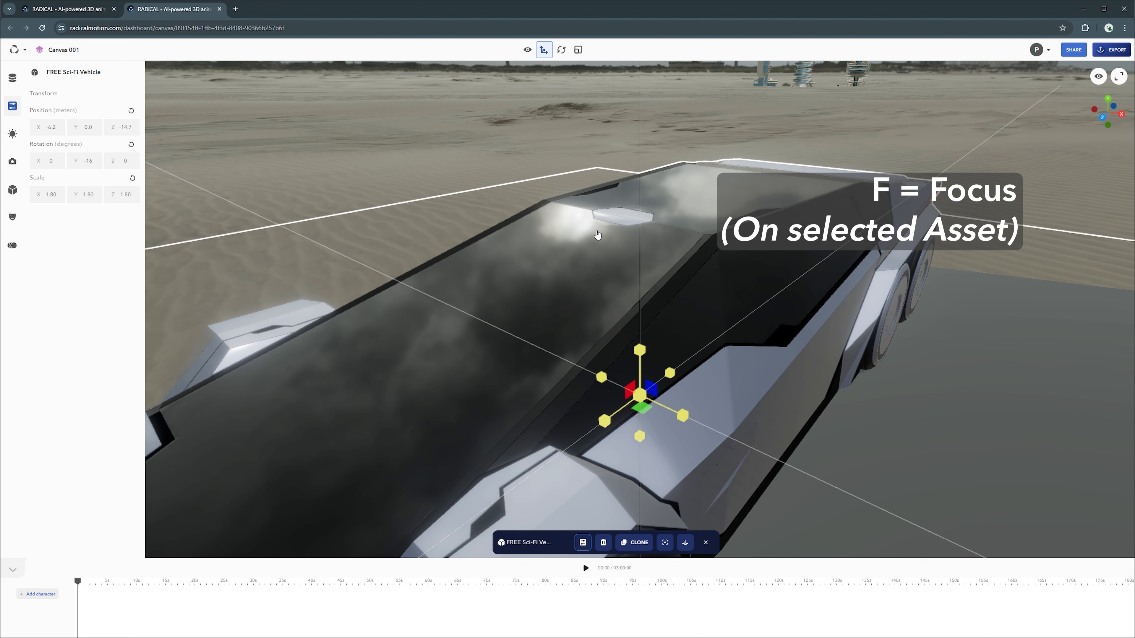
left_click_drag(598, 242, 578, 214)
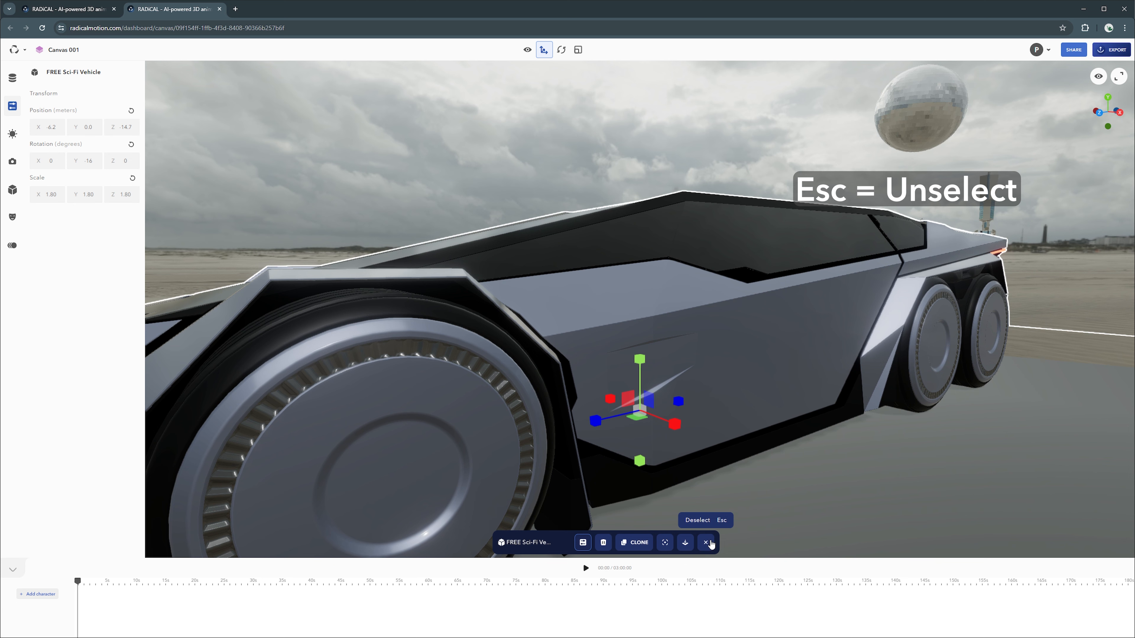
left_click(706, 542)
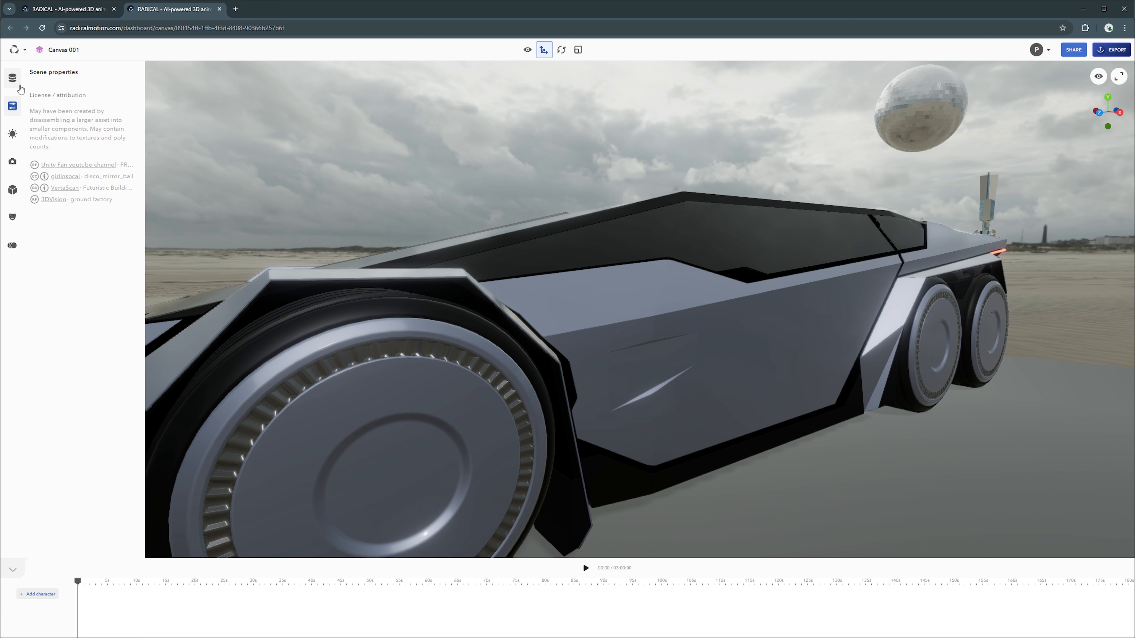
Step: In the Outliner, frame a FREE Sci-Fi Vehicle and show its three-dot actions menu
left_click(13, 80)
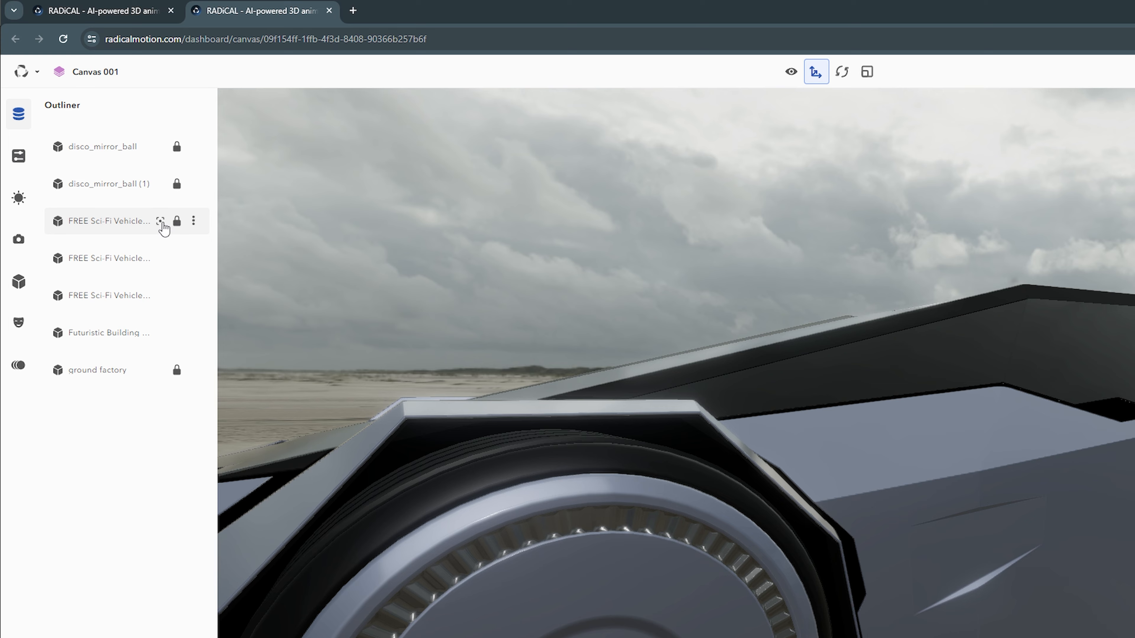
left_click(160, 221)
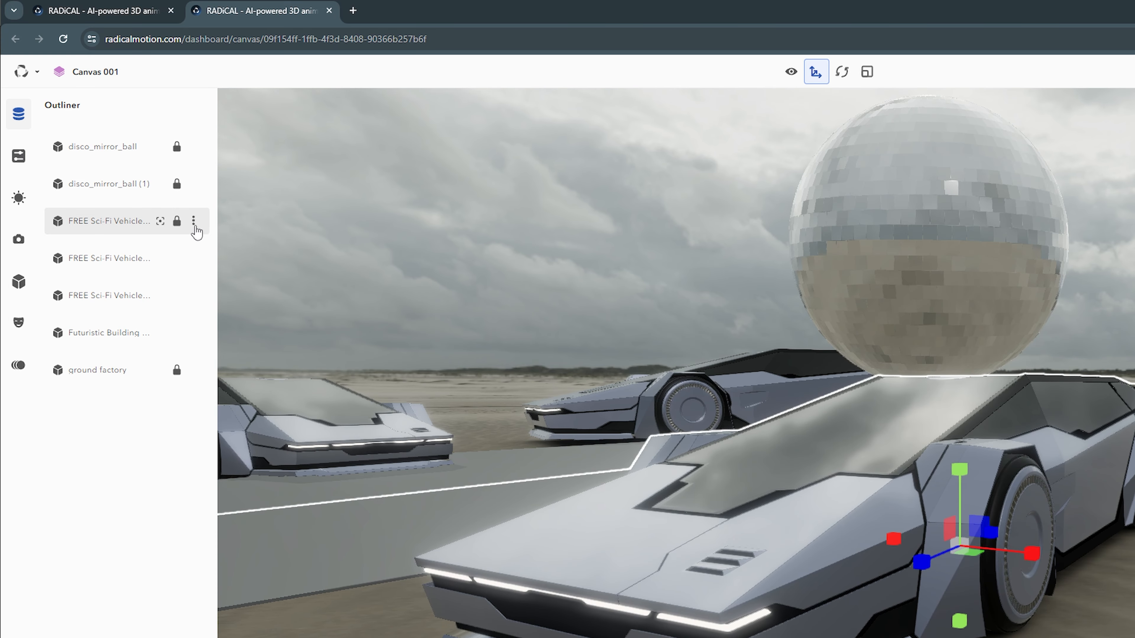
left_click(195, 226)
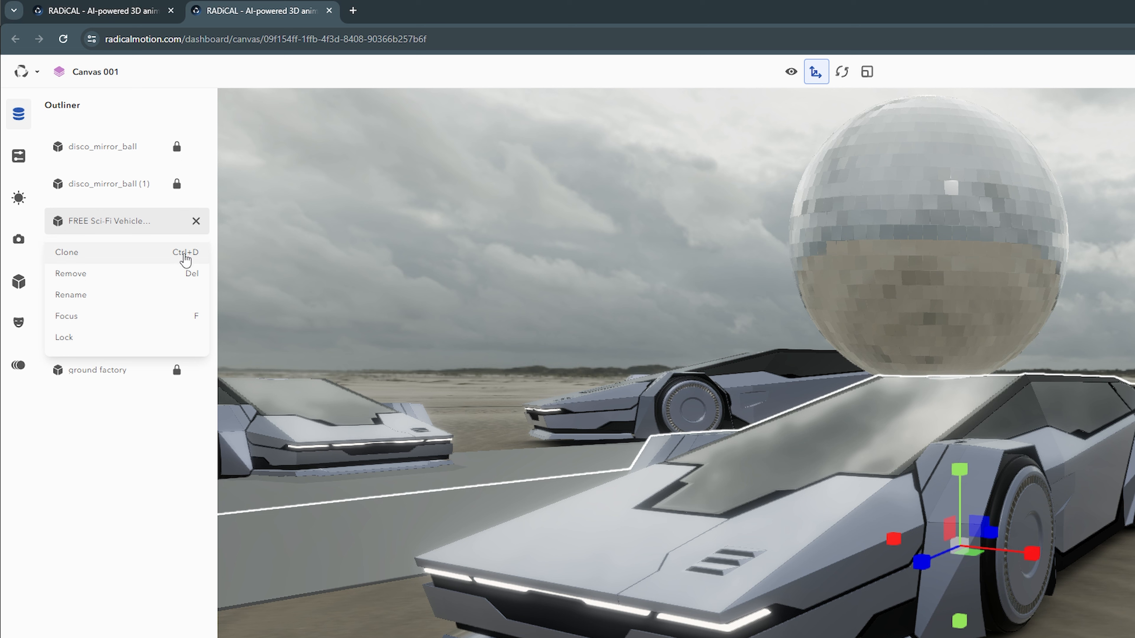